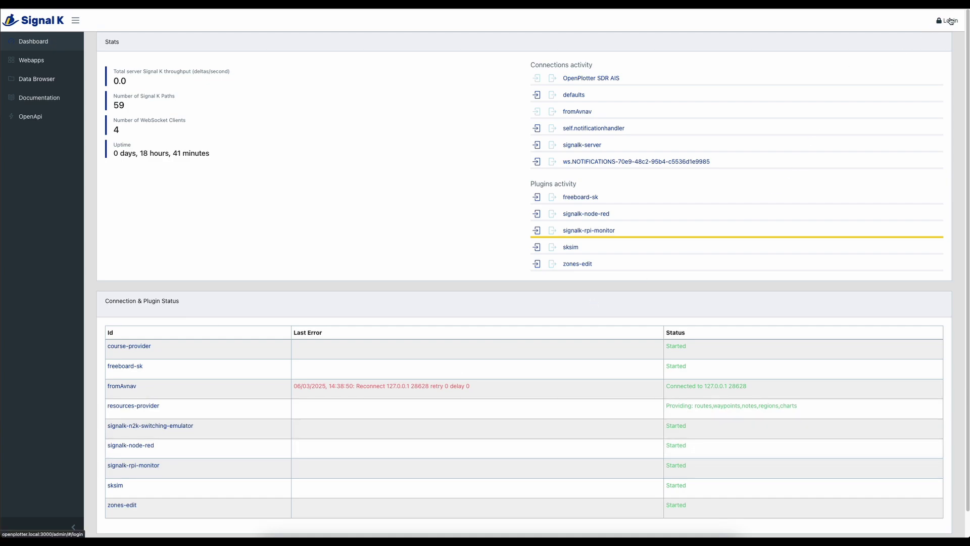
Log in to the Signal K Server admin using the browser's saved credentials.
{"action": "left_click", "coordinate": [950, 21]}
{"action": "left_click", "coordinate": [437, 94]}
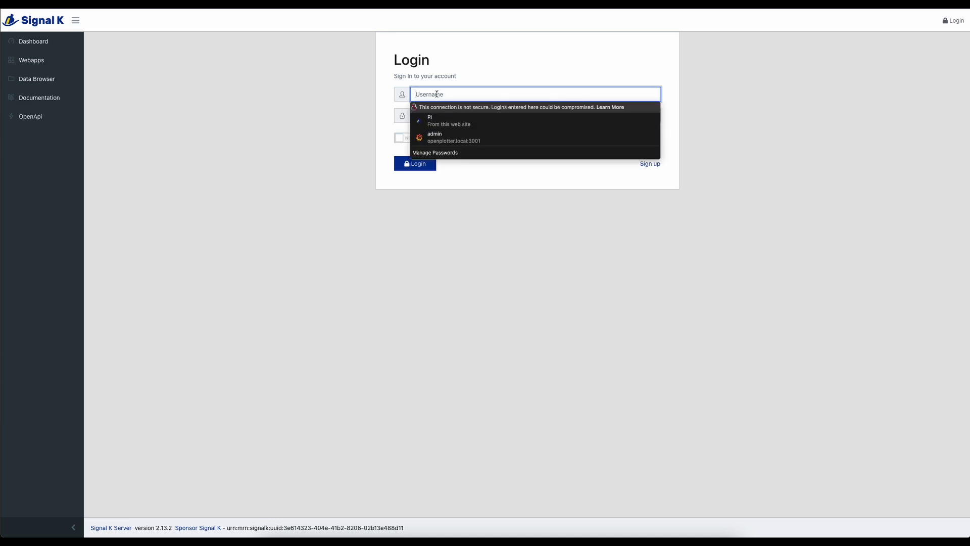
{"action": "left_click", "coordinate": [441, 121]}
{"action": "left_click", "coordinate": [429, 163]}
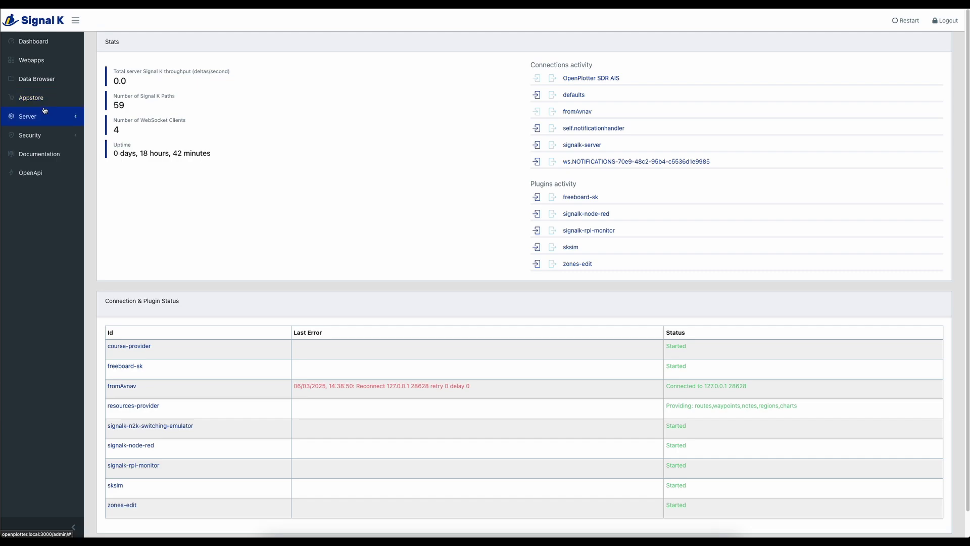
Browse the Appstore's installed plugins, then check the Updates tab, which lists none.
{"action": "left_click", "coordinate": [74, 116]}
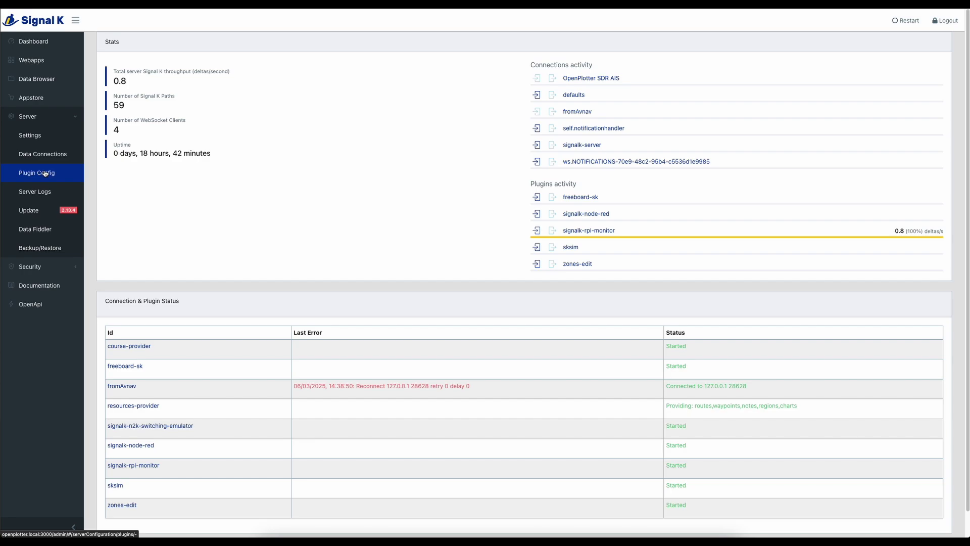
{"action": "left_click", "coordinate": [45, 102]}
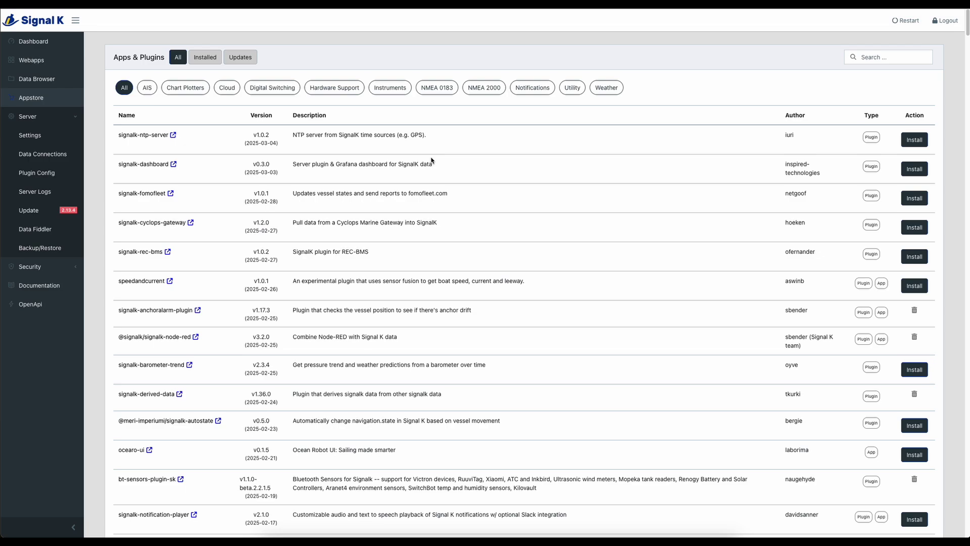
{"action": "left_click", "coordinate": [205, 63]}
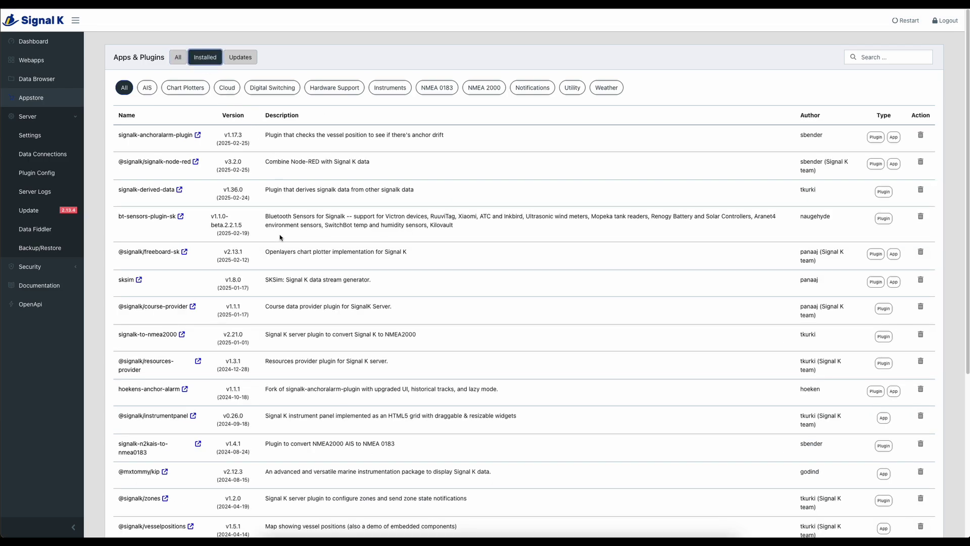
{"action": "scroll", "coordinate": [387, 206], "scroll_direction": "down", "scroll_amount": 5}
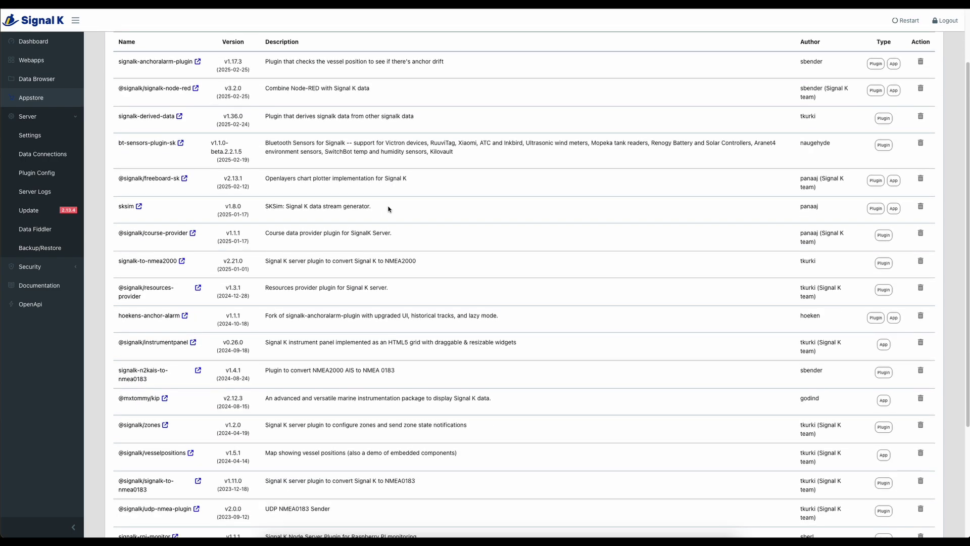
{"action": "scroll", "coordinate": [389, 209], "scroll_direction": "down", "scroll_amount": 1}
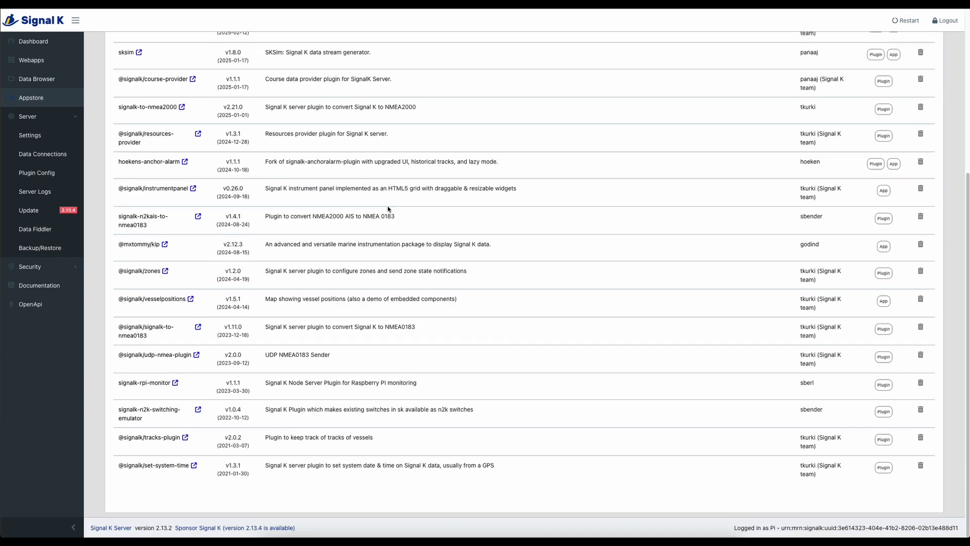
{"action": "scroll", "coordinate": [388, 208], "scroll_direction": "up", "scroll_amount": 5}
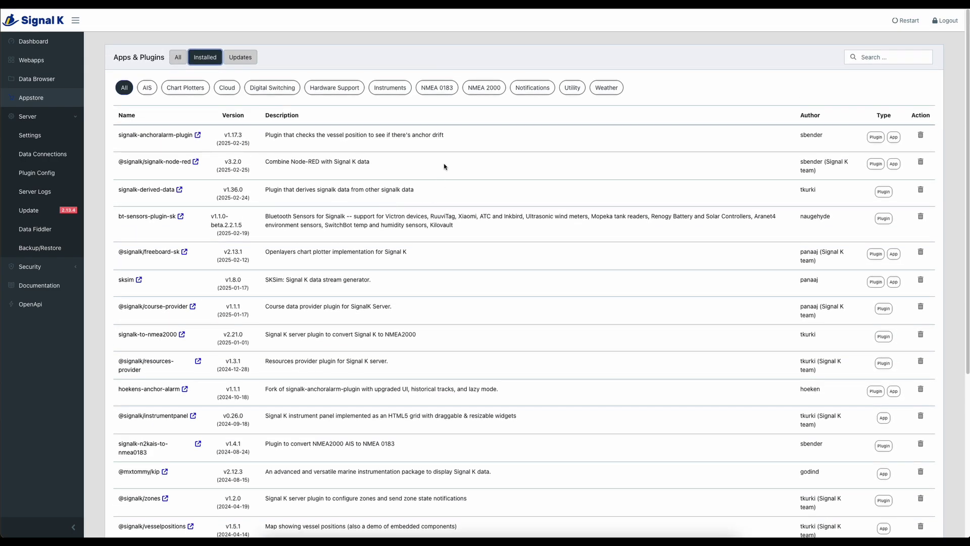
{"action": "left_click", "coordinate": [254, 58]}
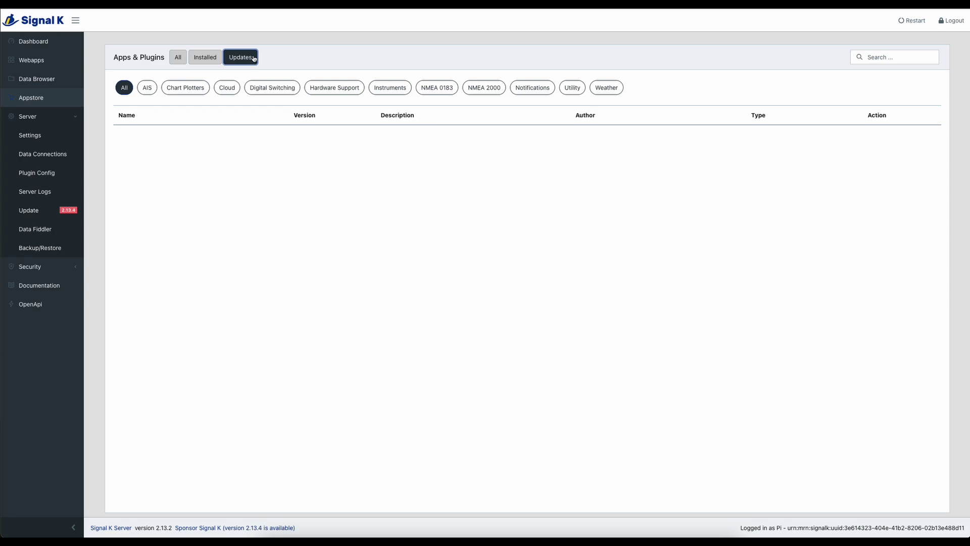
Expand BT Sensors in Plugin Config: adapter hci0, 45-second discovery timeout, one sensor.
{"action": "left_click", "coordinate": [82, 172]}
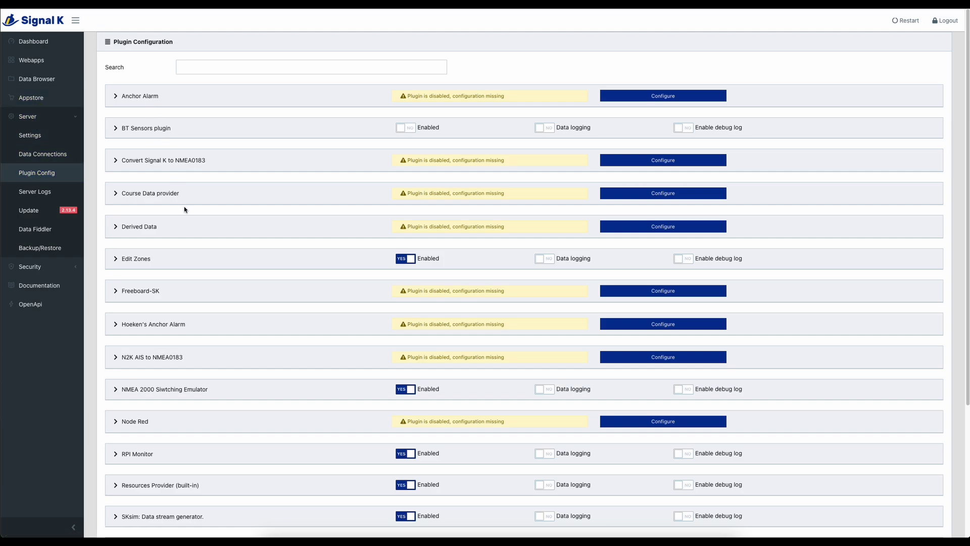
{"action": "scroll", "coordinate": [185, 211], "scroll_direction": "down", "scroll_amount": 1}
{"action": "scroll", "coordinate": [185, 211], "scroll_direction": "down", "scroll_amount": 2}
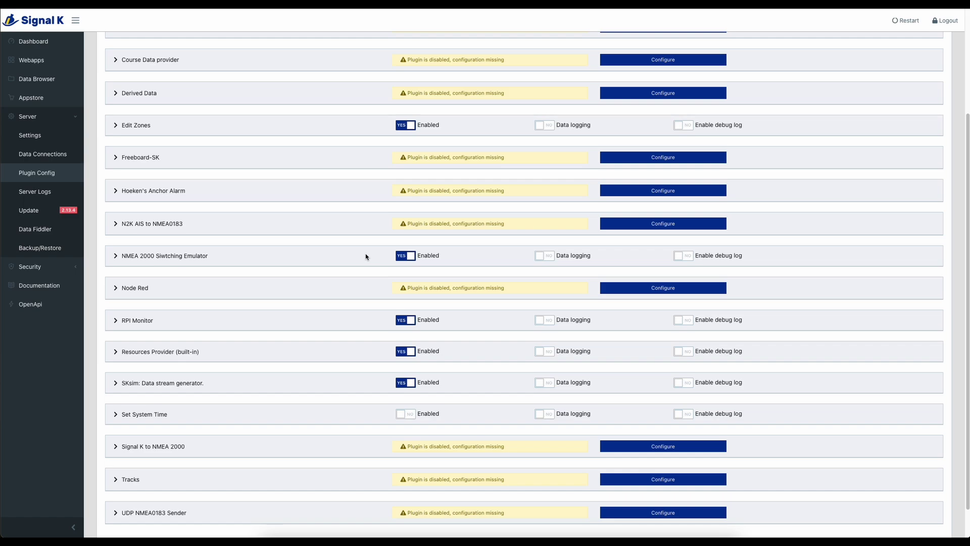
{"action": "scroll", "coordinate": [331, 244], "scroll_direction": "down", "scroll_amount": 1}
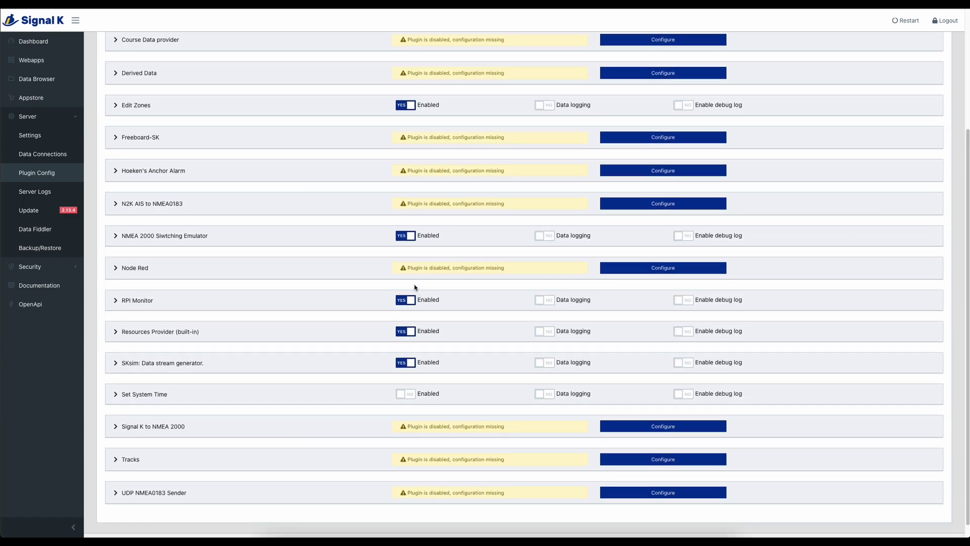
{"action": "scroll", "coordinate": [305, 284], "scroll_direction": "up", "scroll_amount": 5}
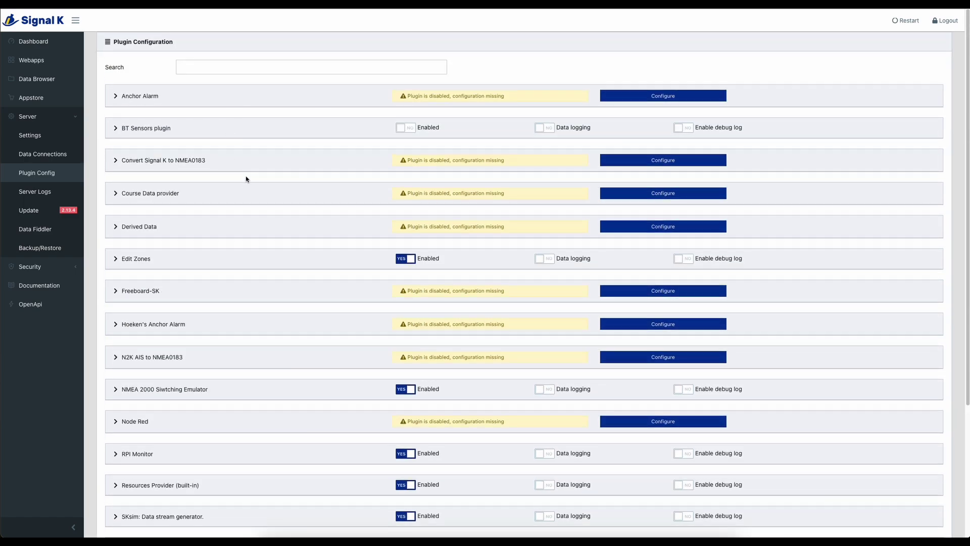
{"action": "left_click", "coordinate": [118, 129]}
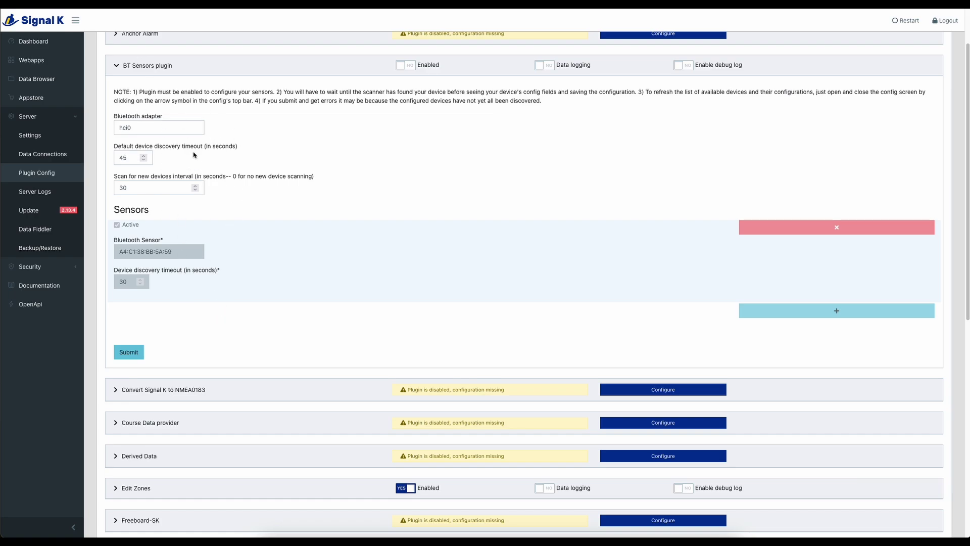
Collapse BT Sensors, read the bt-sensors-plugin-sk npm readme, then close that page.
{"action": "left_click", "coordinate": [117, 68]}
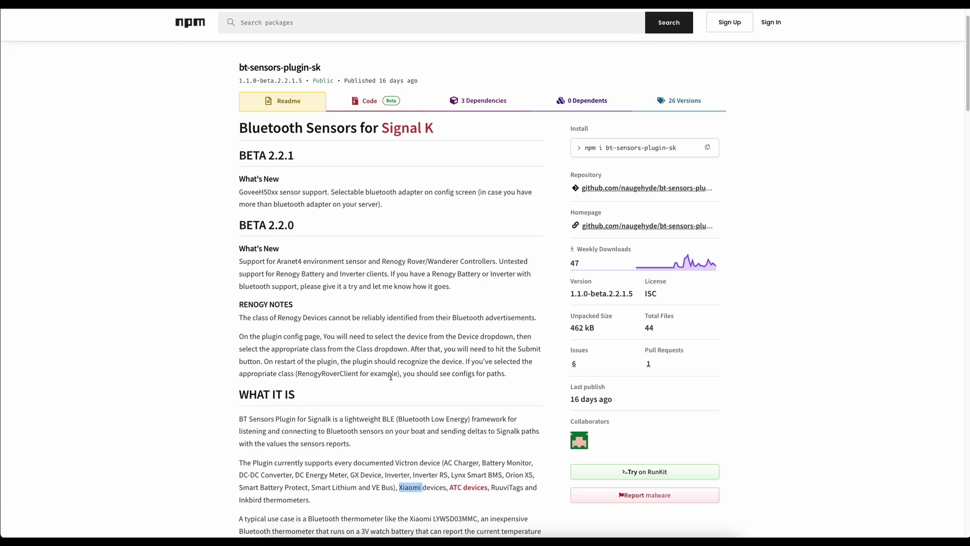
{"action": "scroll", "coordinate": [391, 377], "scroll_direction": "down", "scroll_amount": 2}
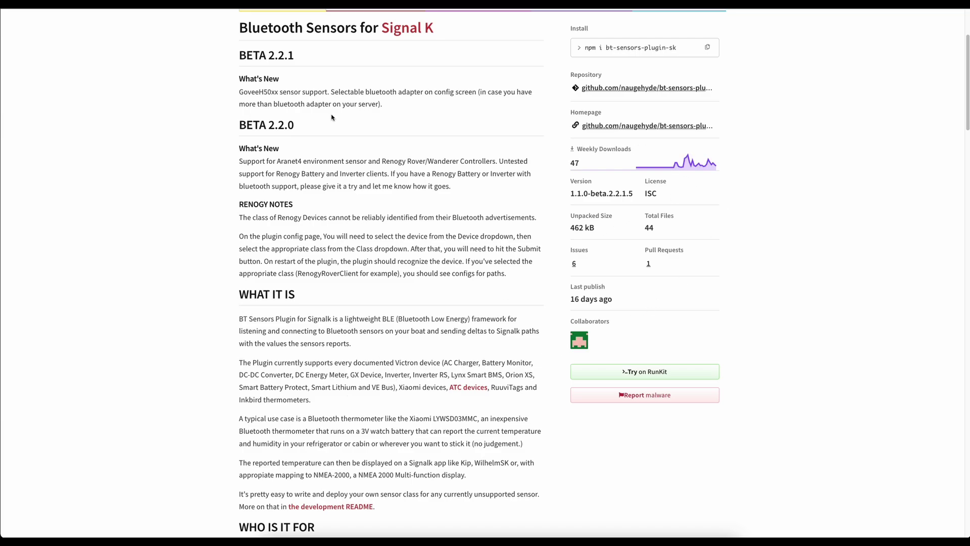
{"action": "key", "text": "ctrl+w"}
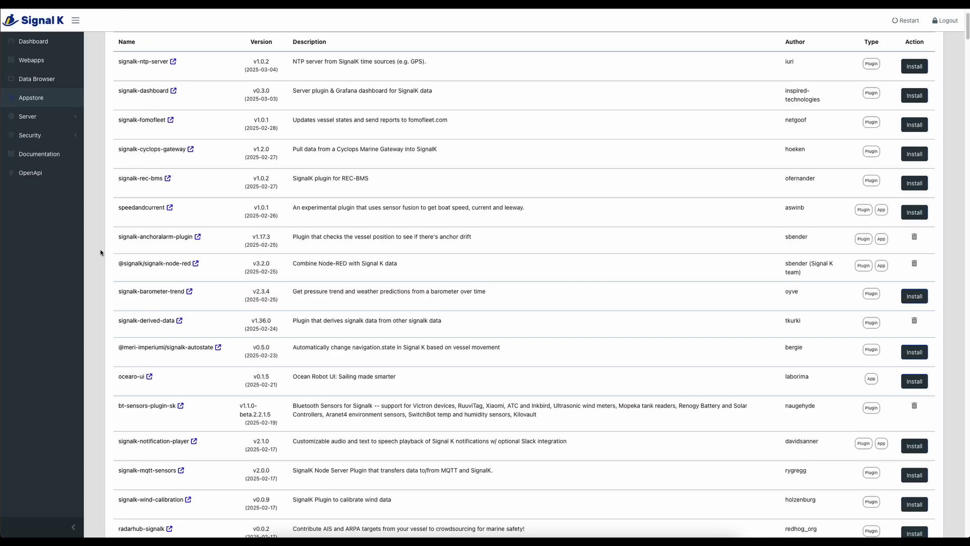
Check the BT Sensors Bluetooth Sensor list in Plugin Config, find it empty, and scroll on.
{"action": "left_click", "coordinate": [32, 120]}
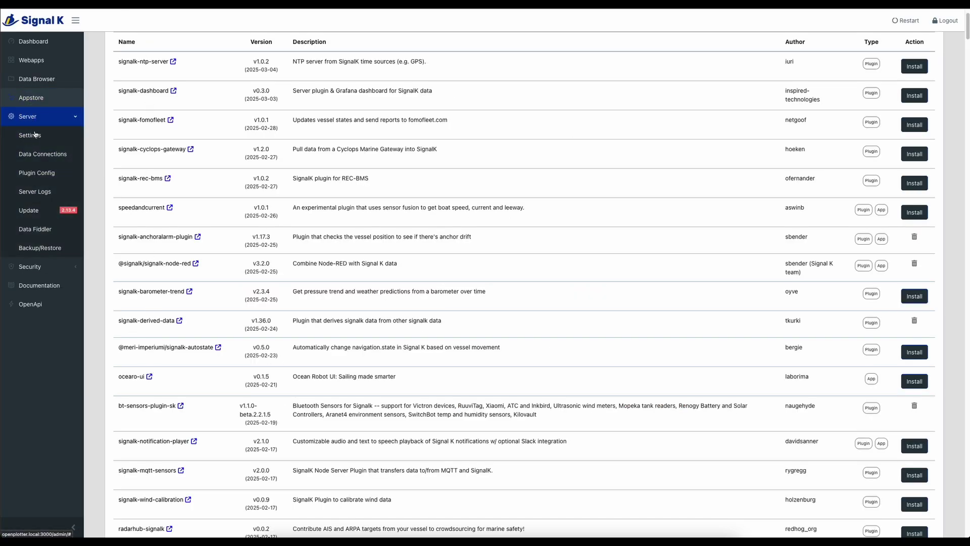
{"action": "left_click", "coordinate": [43, 173]}
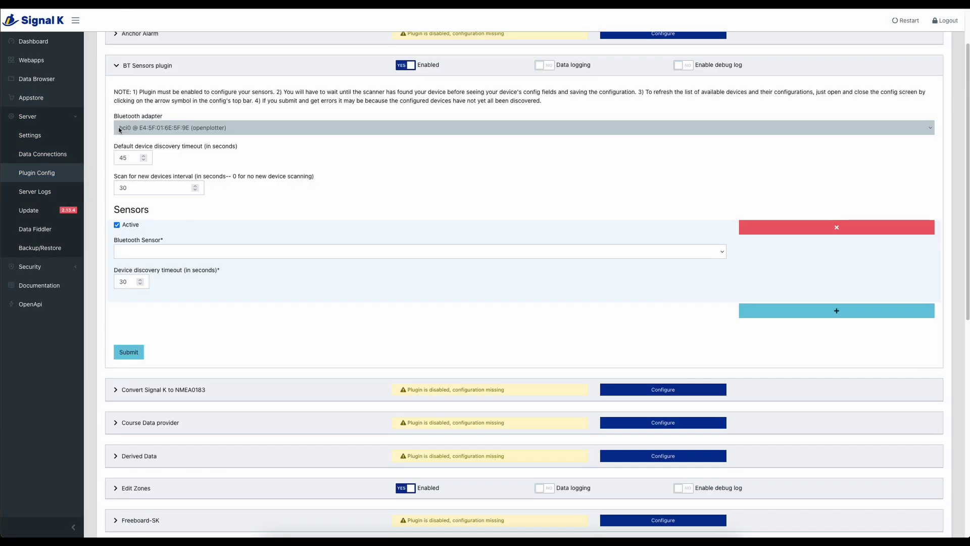
{"action": "left_click", "coordinate": [671, 251]}
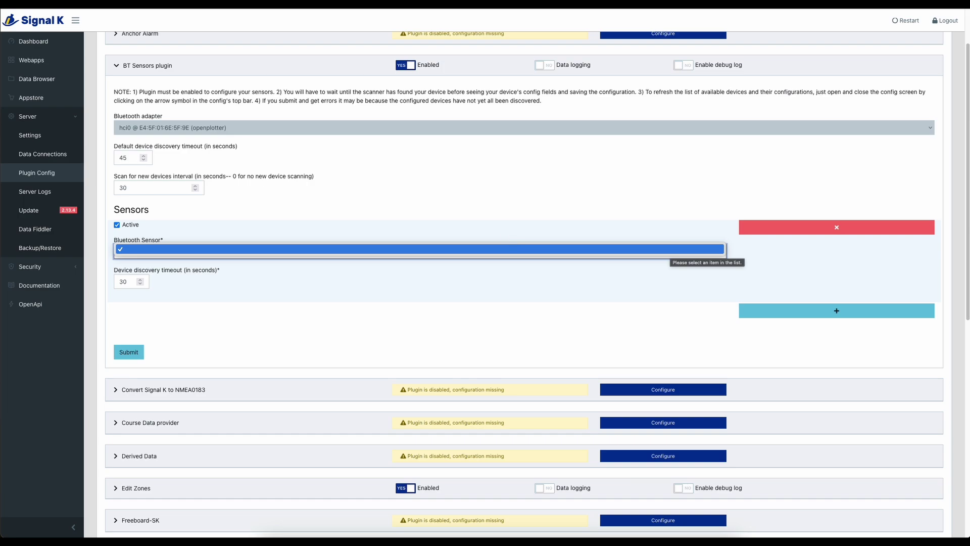
{"action": "key", "text": "Escape"}
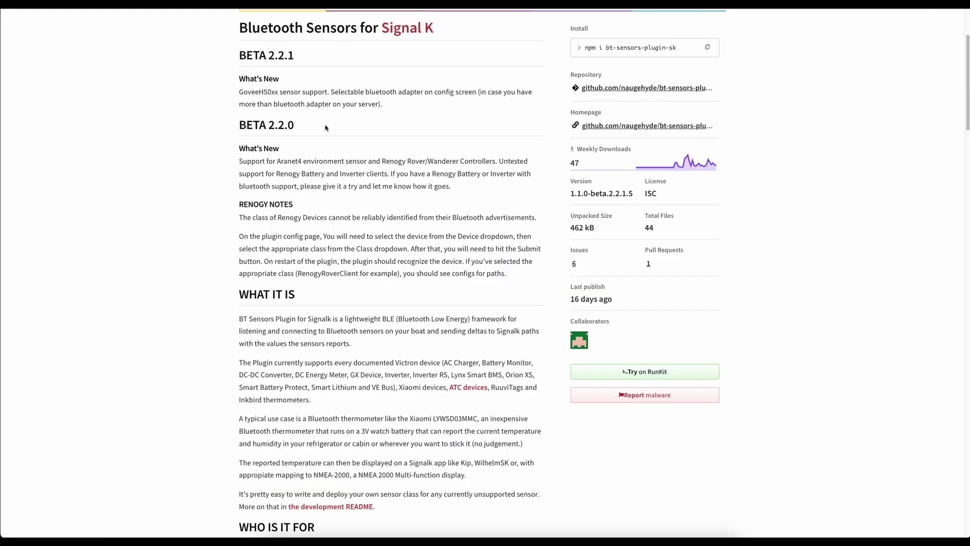
{"action": "scroll", "coordinate": [381, 267], "scroll_direction": "down", "scroll_amount": 15}
{"action": "scroll", "coordinate": [382, 268], "scroll_direction": "down", "scroll_amount": 4}
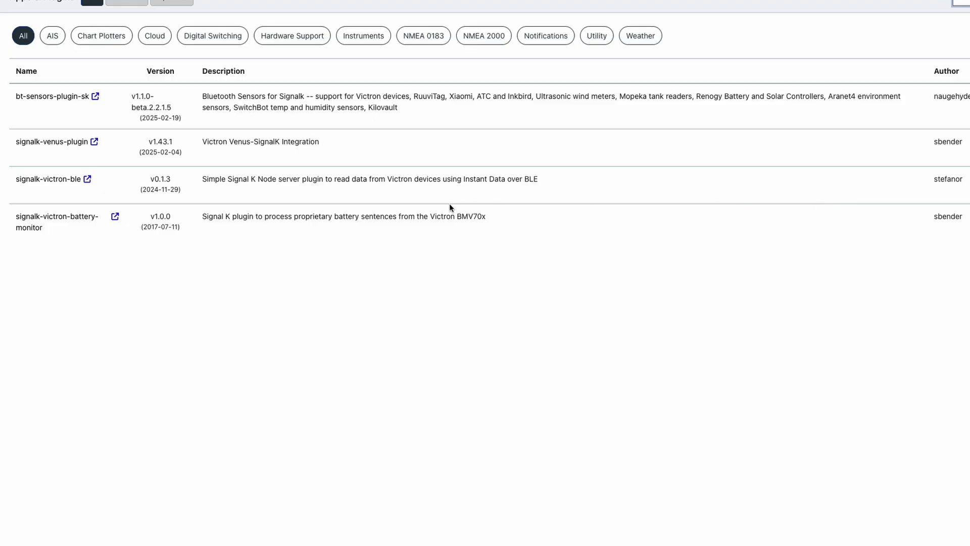
Read the signalk-victron-ble 0.1.3 npm readme and its installation steps.
{"action": "left_click", "coordinate": [88, 180]}
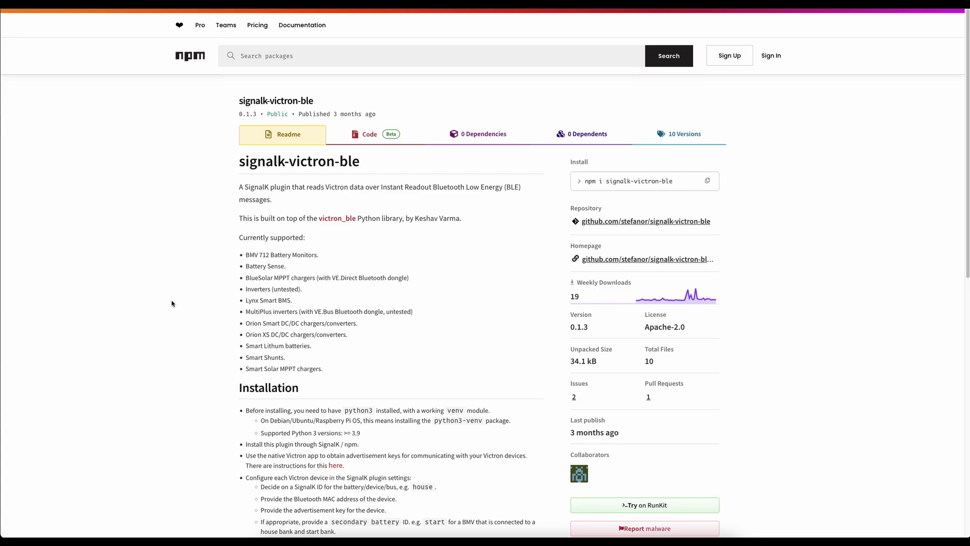
{"action": "scroll", "coordinate": [183, 312], "scroll_direction": "down", "scroll_amount": 3}
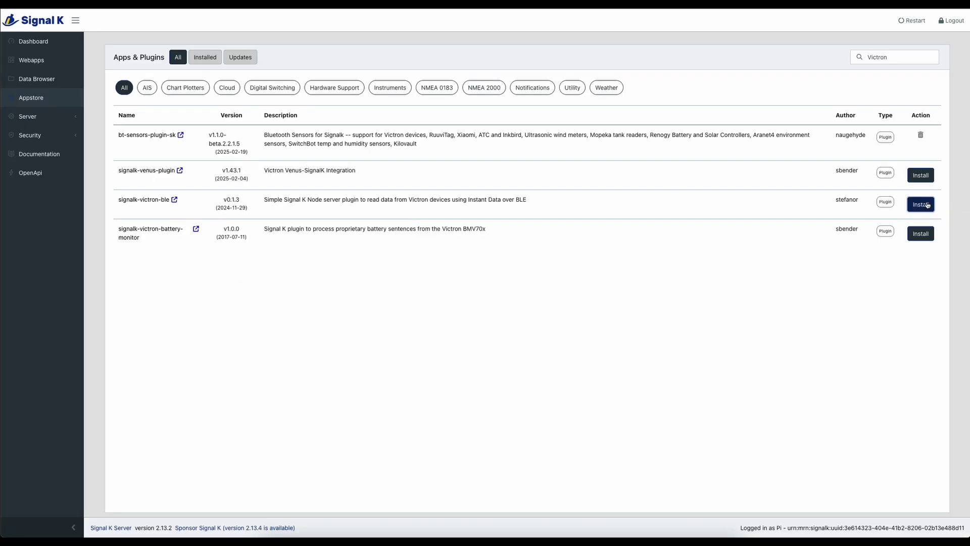
Install signalk-victron-ble, follow Installs & Removes through the restart, then reach Plugin Config.
{"action": "left_click", "coordinate": [928, 205]}
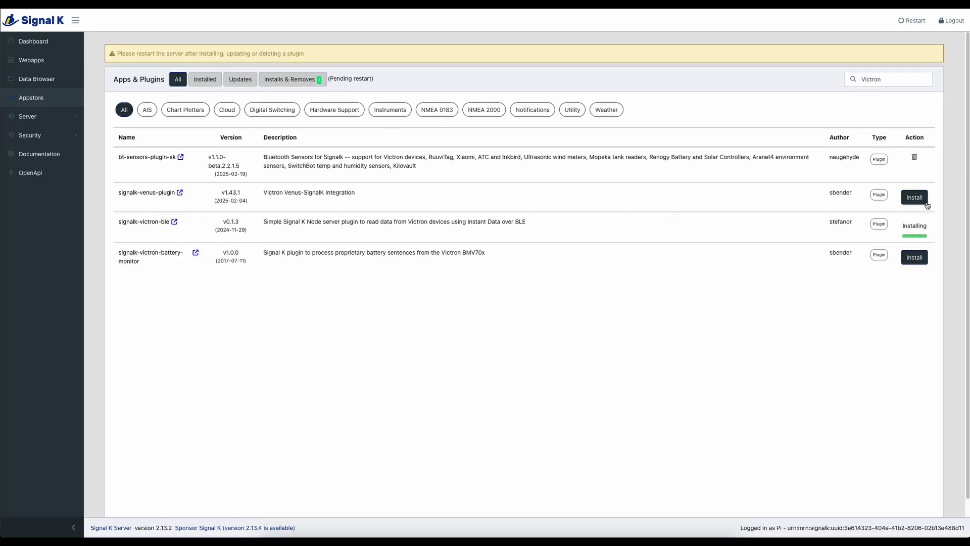
{"action": "left_click", "coordinate": [296, 79]}
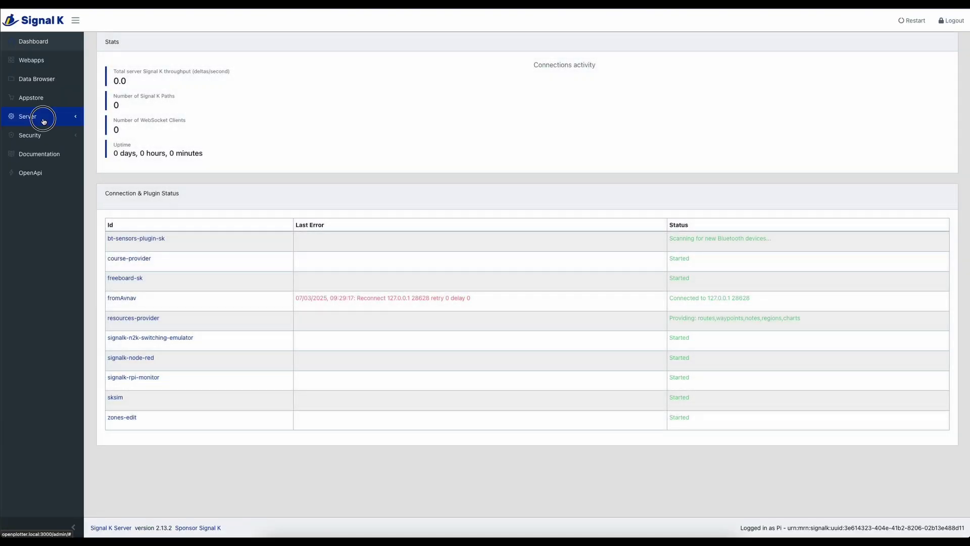
{"action": "left_click", "coordinate": [43, 120]}
{"action": "left_click", "coordinate": [60, 173]}
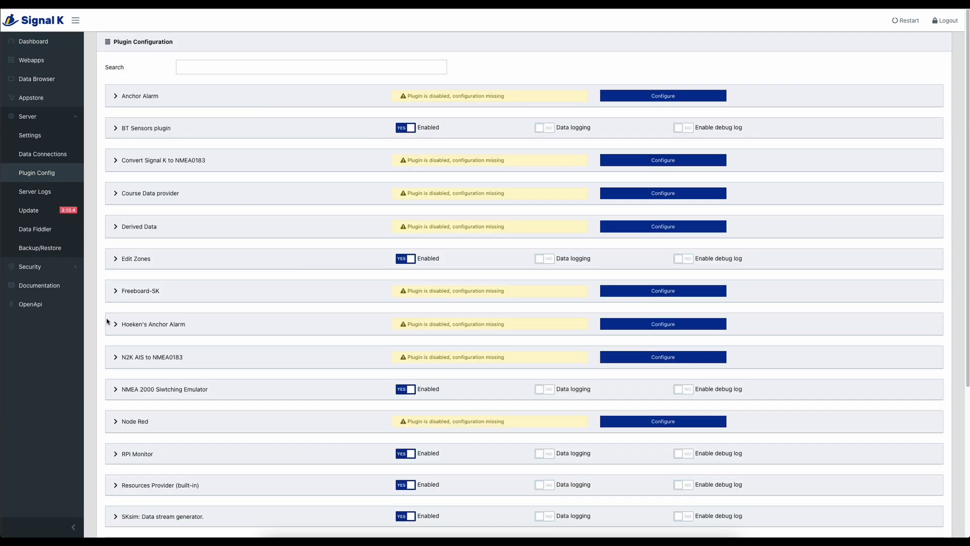
Expand the Victron Instant Data over BLE settings and add a new Victron device entry.
{"action": "scroll", "coordinate": [107, 323], "scroll_direction": "down", "scroll_amount": 4}
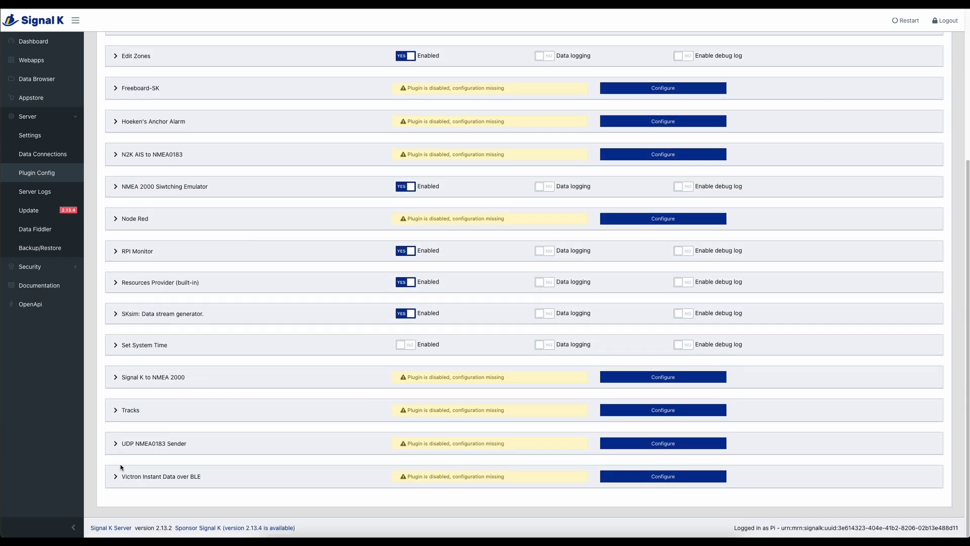
{"action": "left_click", "coordinate": [118, 476]}
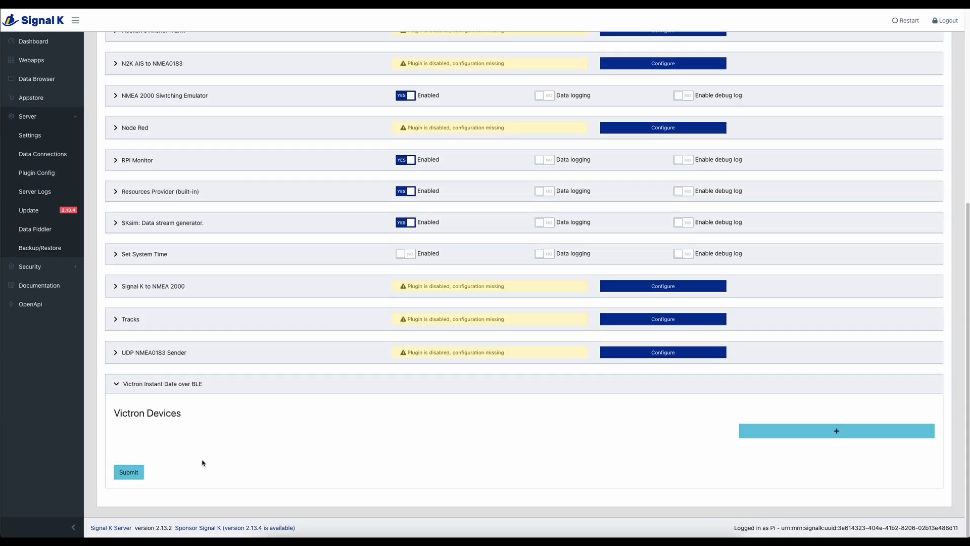
{"action": "left_click", "coordinate": [823, 430]}
{"action": "scroll", "coordinate": [613, 424], "scroll_direction": "down", "scroll_amount": 3}
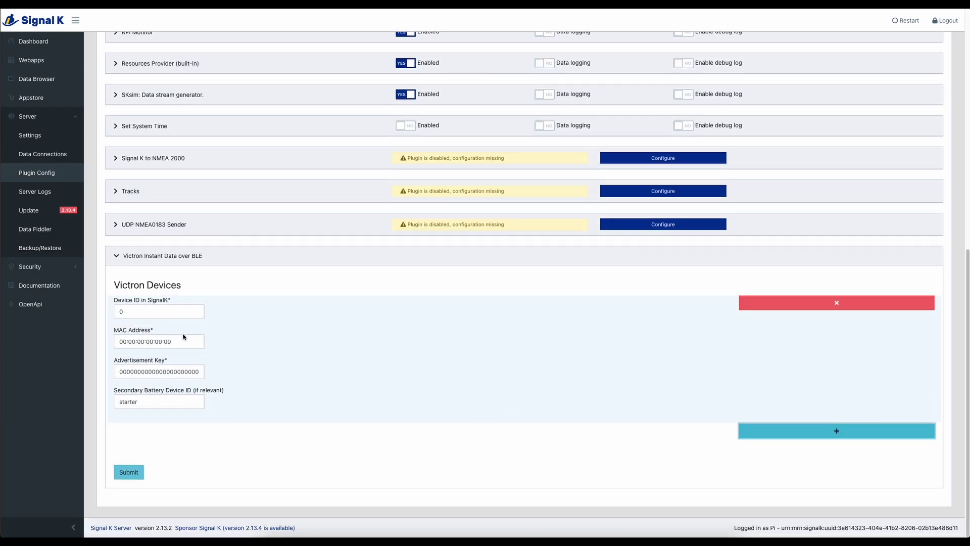
Select the new entry's placeholder MAC address and zero Advertisement Key values.
{"action": "left_click_drag", "start_coordinate": [185, 341], "coordinate": [99, 343]}
{"action": "left_click", "coordinate": [160, 367]}
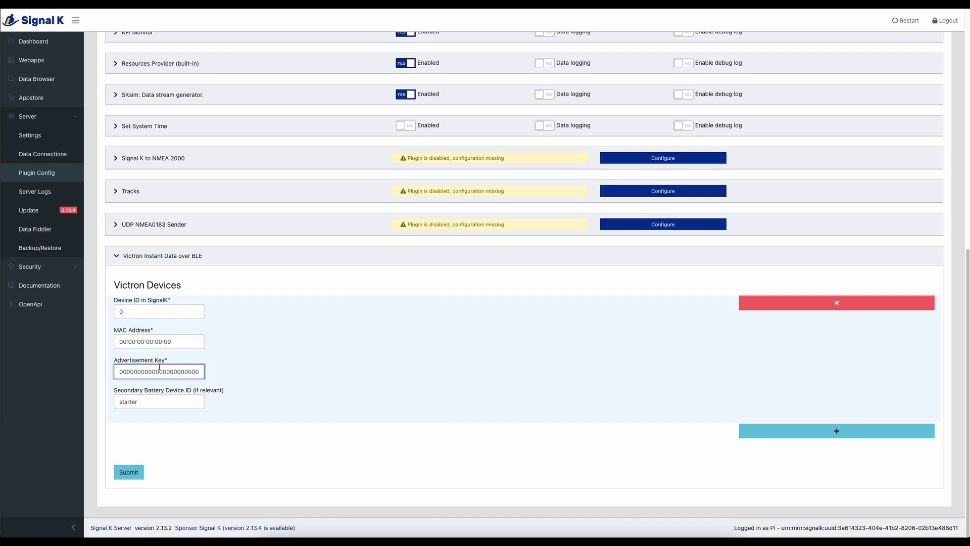
{"action": "left_click_drag", "start_coordinate": [172, 342], "coordinate": [127, 343]}
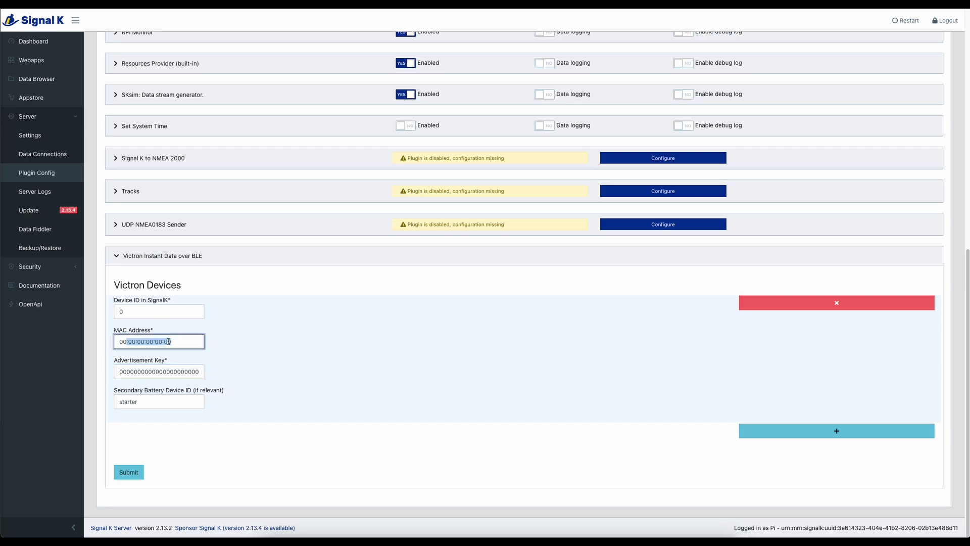
{"action": "double_click", "coordinate": [125, 371]}
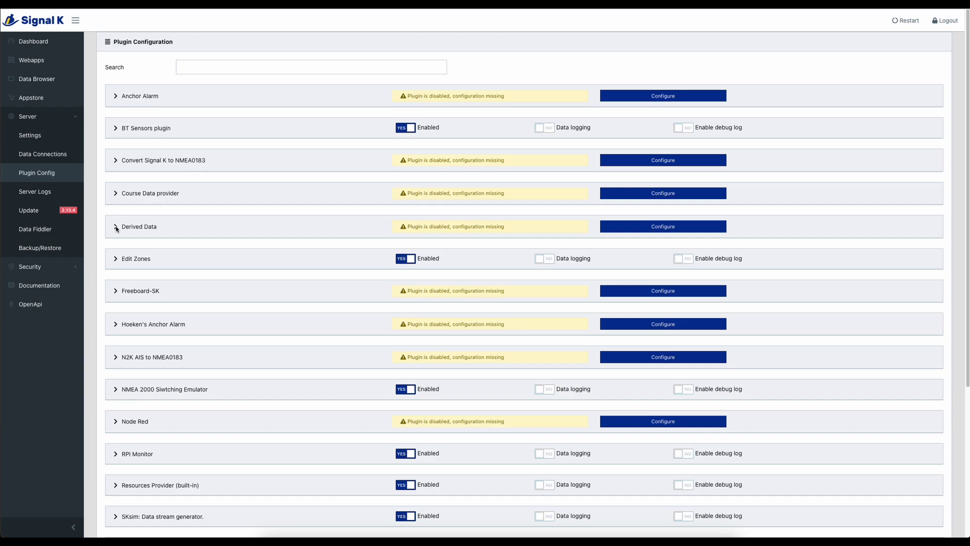
Expand Derived Data and review its Air, Course, Traffic, Wind and Tanks calculation checkboxes.
{"action": "left_click", "coordinate": [116, 227]}
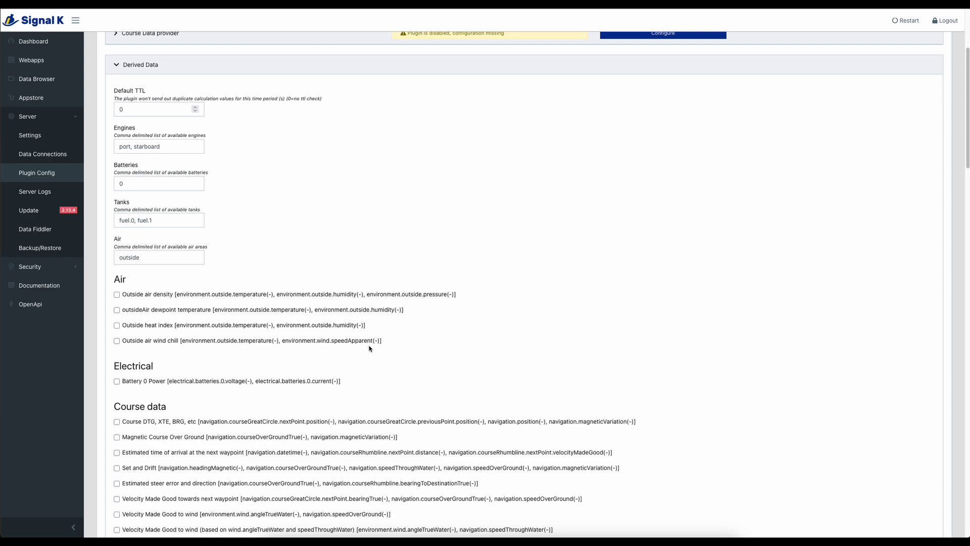
{"action": "scroll", "coordinate": [370, 348], "scroll_direction": "down", "scroll_amount": 1}
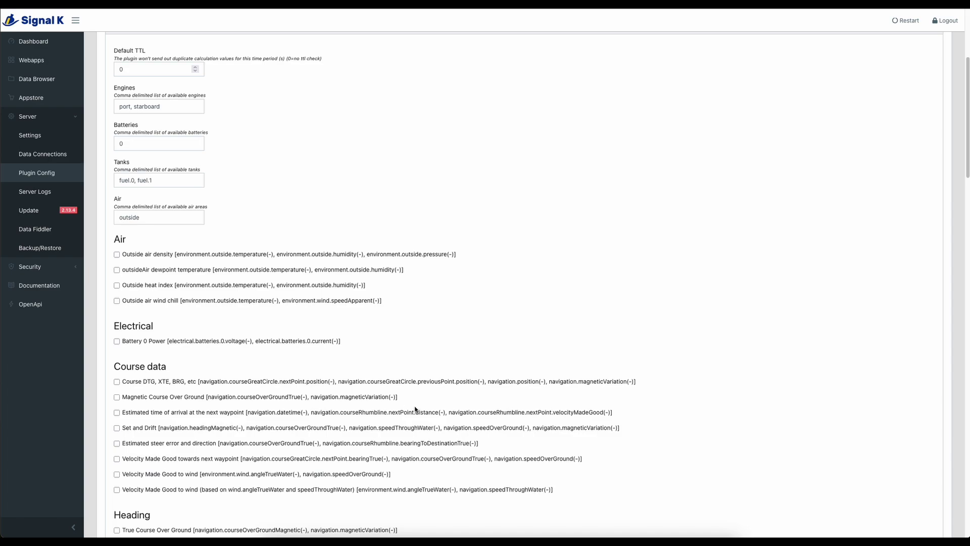
{"action": "scroll", "coordinate": [417, 409], "scroll_direction": "down", "scroll_amount": 3}
{"action": "scroll", "coordinate": [416, 410], "scroll_direction": "down", "scroll_amount": 1}
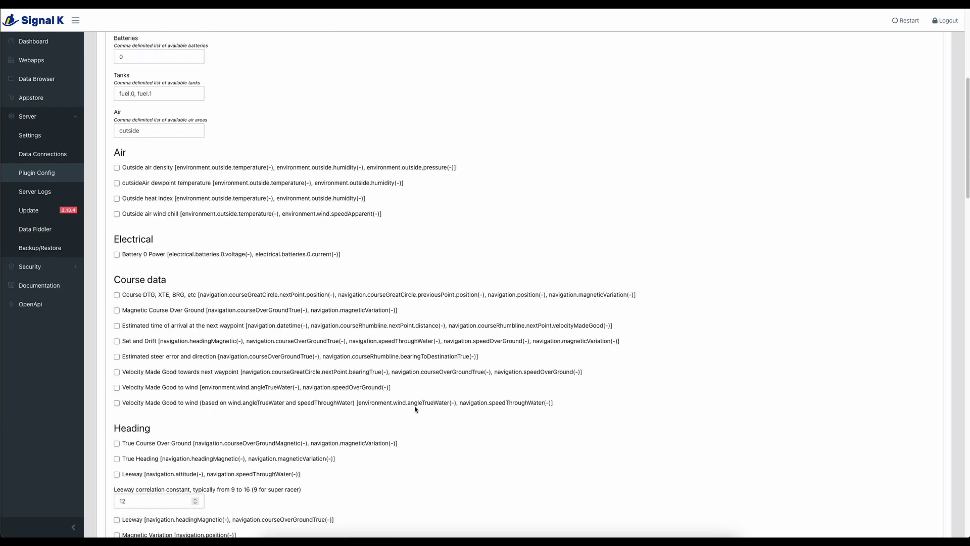
{"action": "scroll", "coordinate": [417, 408], "scroll_direction": "down", "scroll_amount": 3}
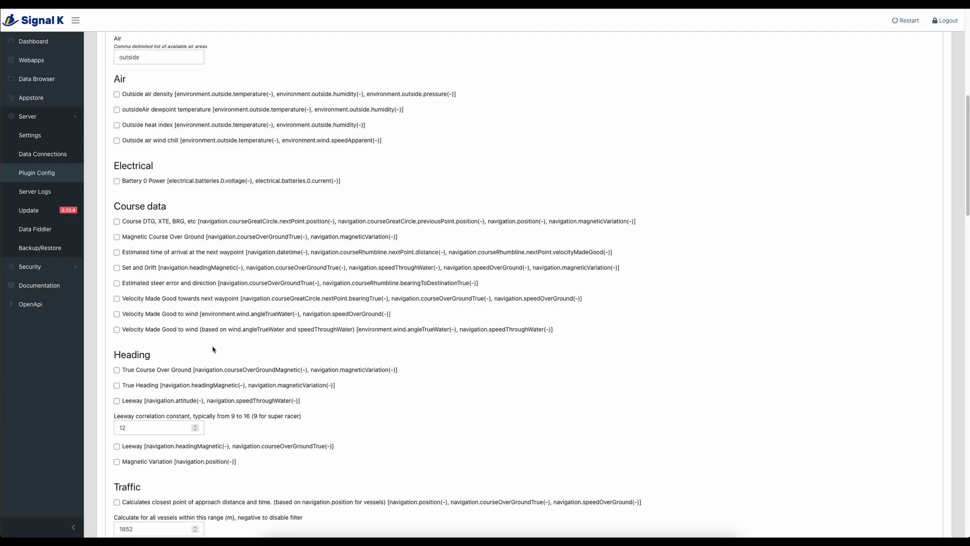
{"action": "scroll", "coordinate": [213, 349], "scroll_direction": "down", "scroll_amount": 1}
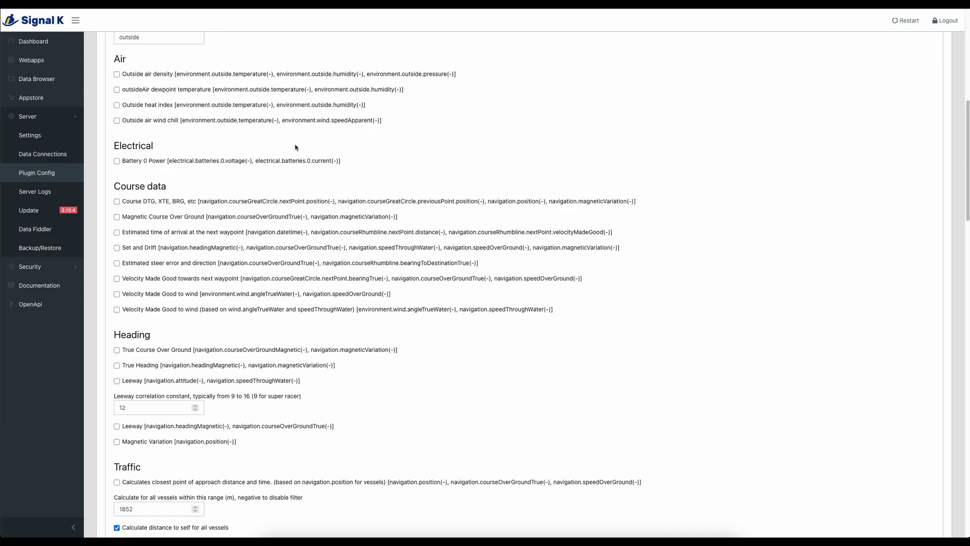
{"action": "scroll", "coordinate": [296, 147], "scroll_direction": "down", "scroll_amount": 6}
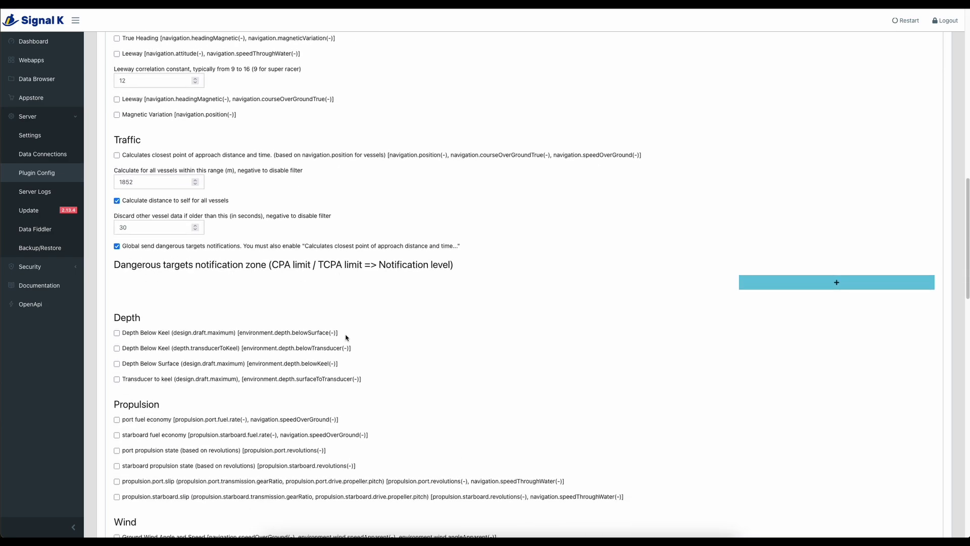
{"action": "scroll", "coordinate": [347, 337], "scroll_direction": "down", "scroll_amount": 2}
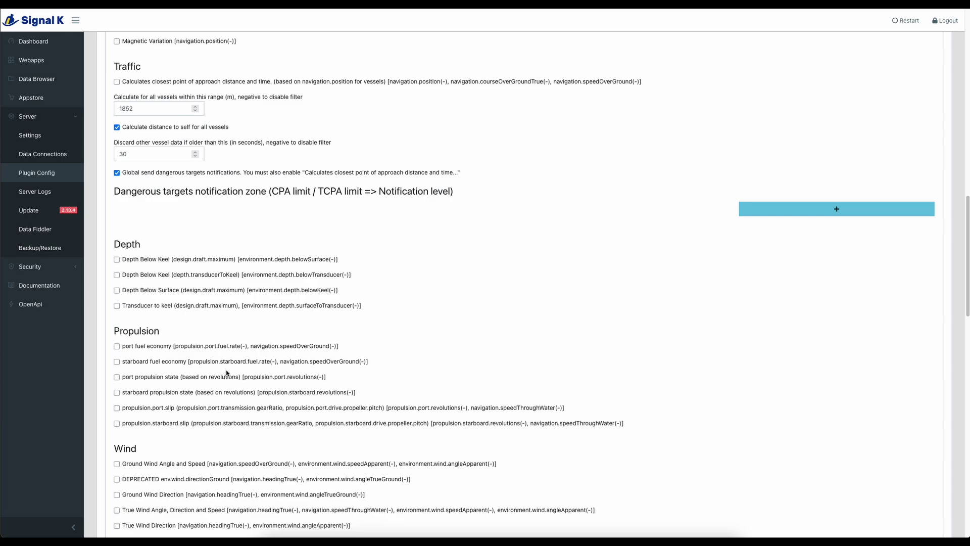
{"action": "scroll", "coordinate": [226, 373], "scroll_direction": "down", "scroll_amount": 4}
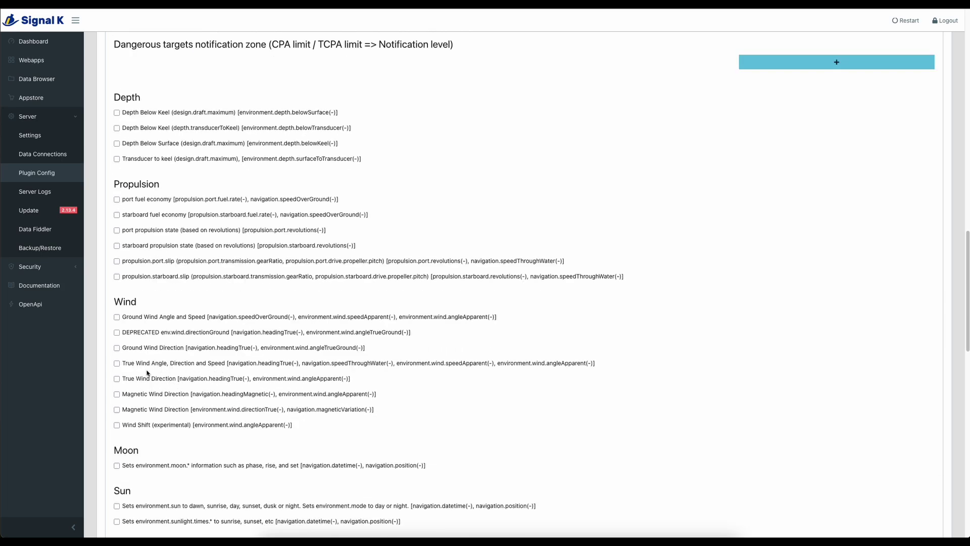
{"action": "scroll", "coordinate": [235, 369], "scroll_direction": "down", "scroll_amount": 1}
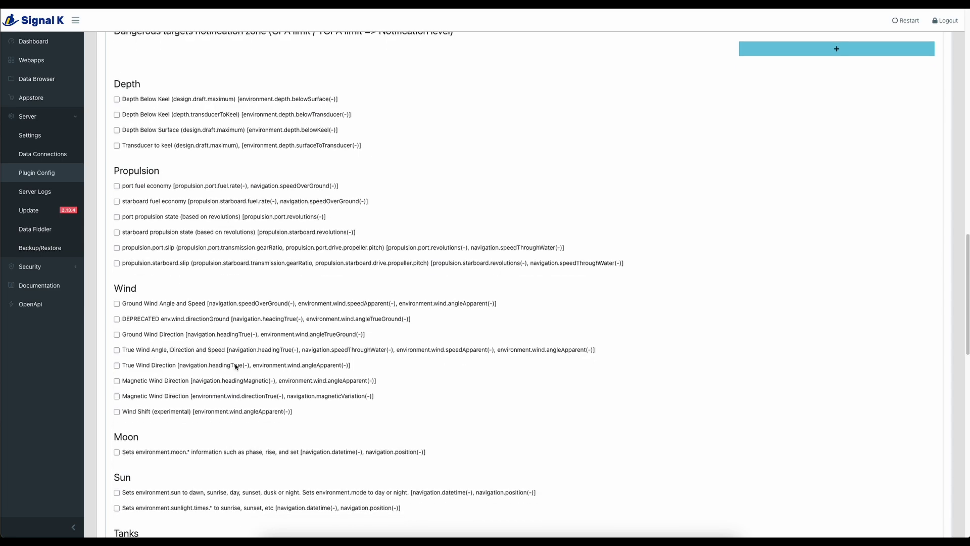
{"action": "scroll", "coordinate": [235, 367], "scroll_direction": "down", "scroll_amount": 5}
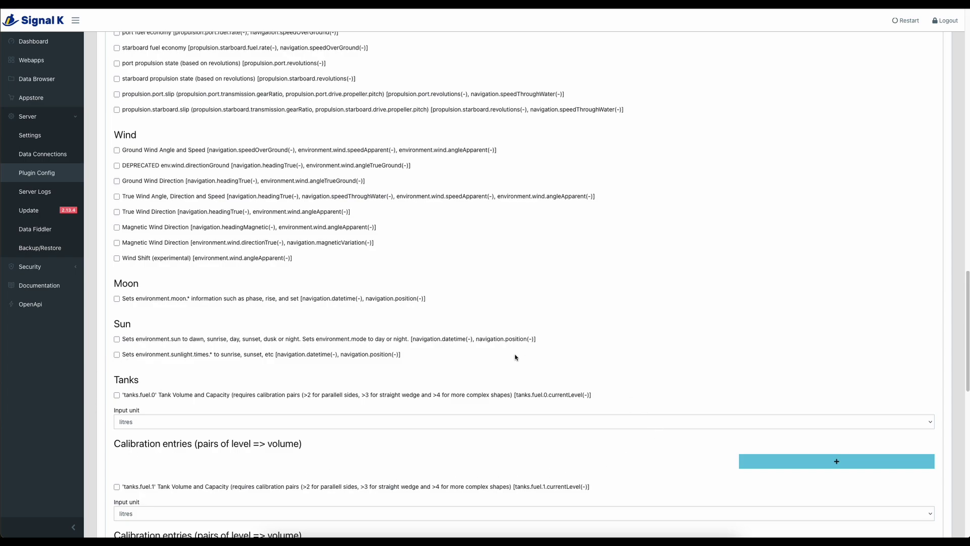
{"action": "scroll", "coordinate": [249, 369], "scroll_direction": "down", "scroll_amount": 5}
{"action": "scroll", "coordinate": [249, 400], "scroll_direction": "up", "scroll_amount": 8}
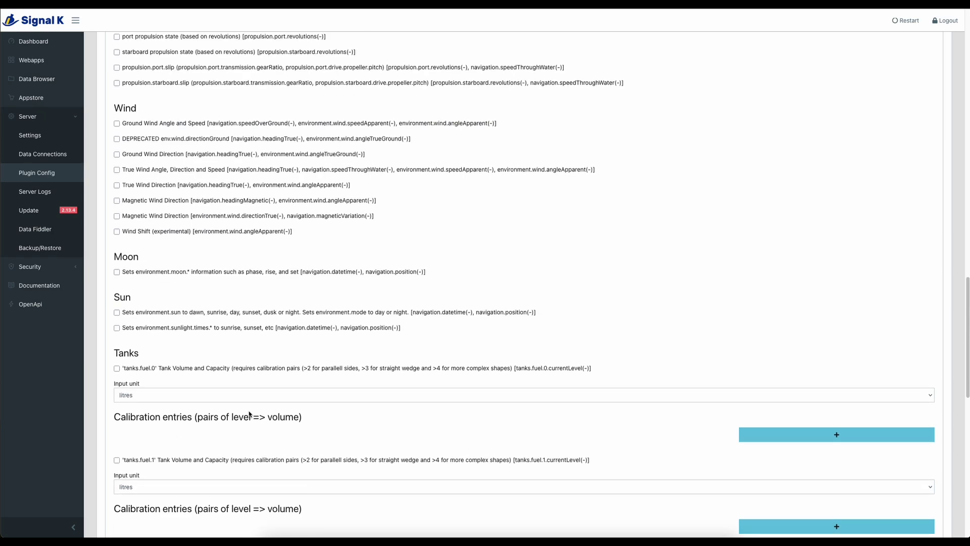
{"action": "scroll", "coordinate": [249, 411], "scroll_direction": "up", "scroll_amount": 10}
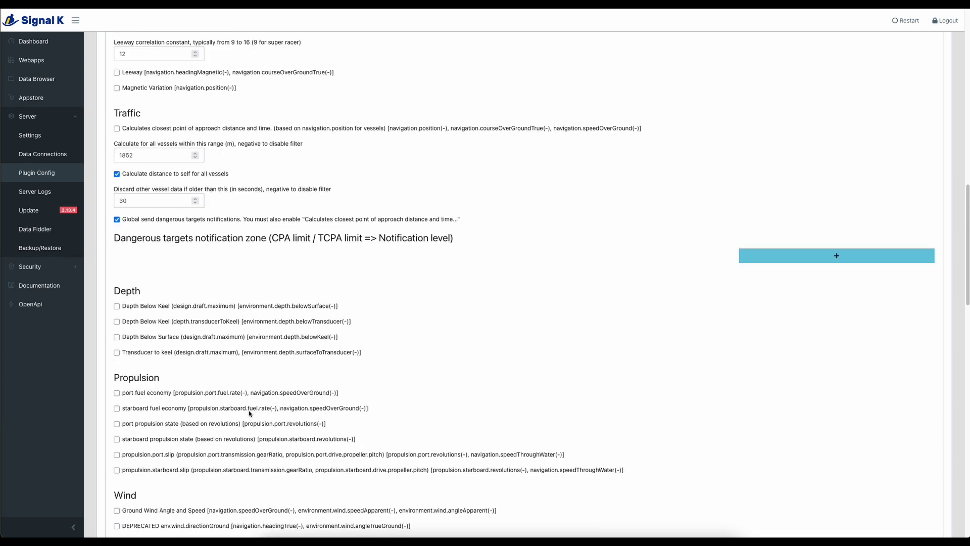
{"action": "scroll", "coordinate": [249, 413], "scroll_direction": "up", "scroll_amount": 11}
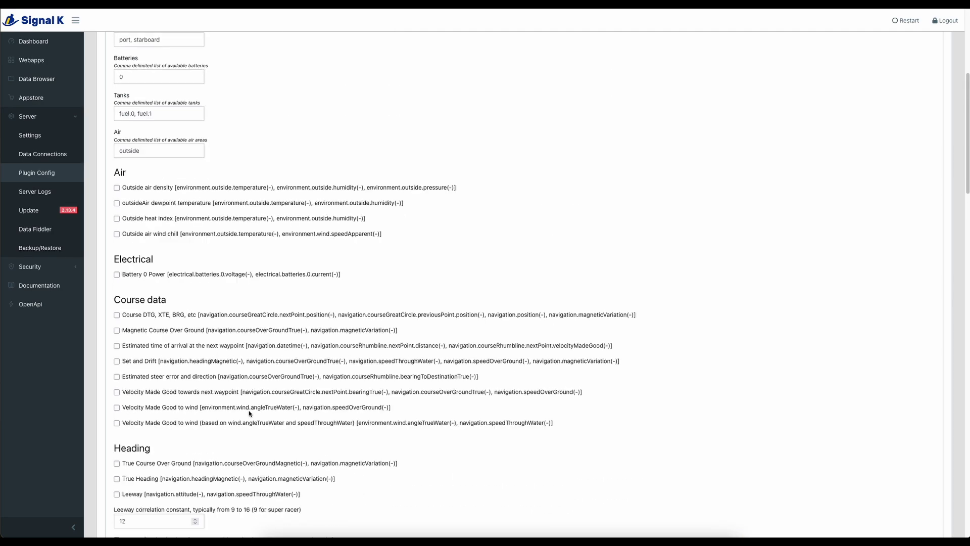
{"action": "scroll", "coordinate": [249, 413], "scroll_direction": "up", "scroll_amount": 6}
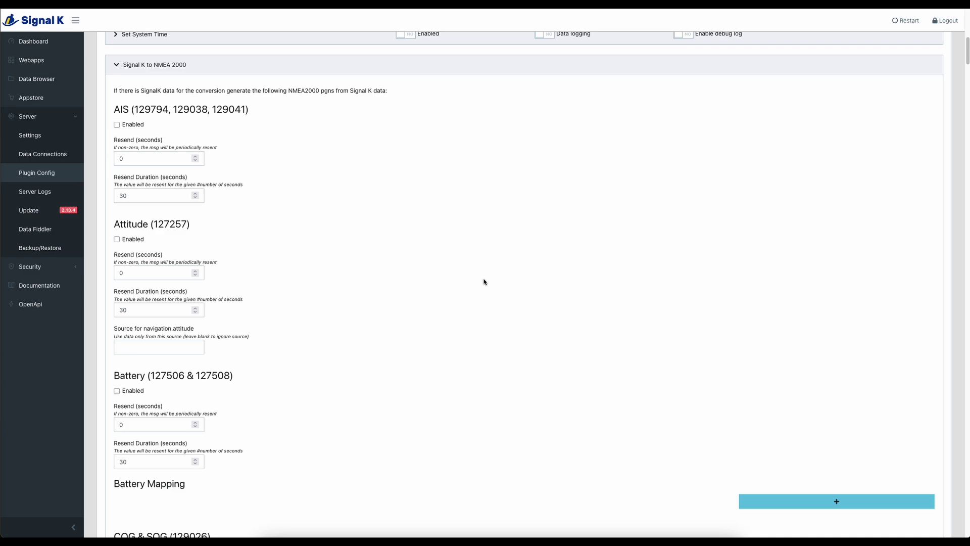
Scroll the Signal K to NMEA 2000 conversion settings down past COG & SOG (129026).
{"action": "scroll", "coordinate": [246, 433], "scroll_direction": "down", "scroll_amount": 3}
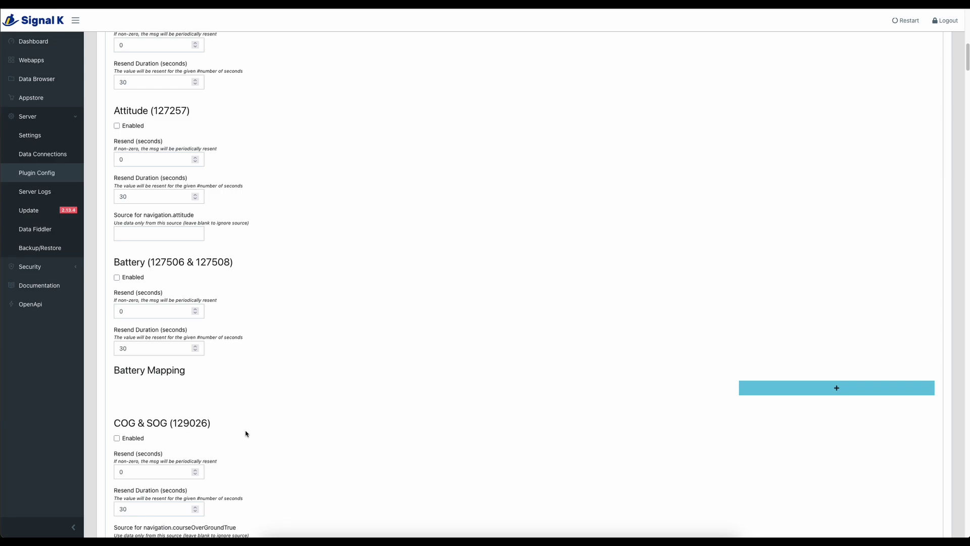
Add a Battery Mapping entry, then scroll through the NMEA 2000 temperature options to the plugin list.
{"action": "left_click", "coordinate": [907, 388]}
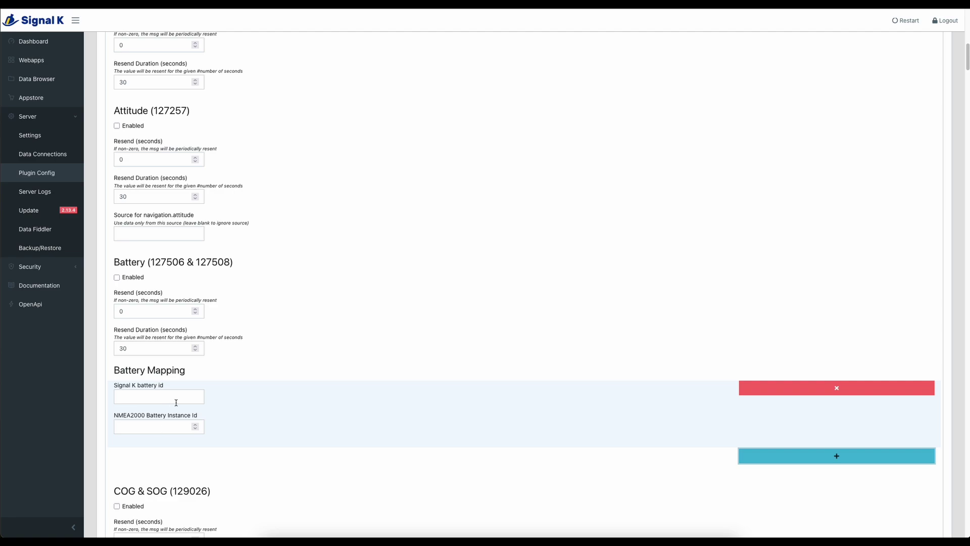
{"action": "scroll", "coordinate": [273, 403], "scroll_direction": "down", "scroll_amount": 5}
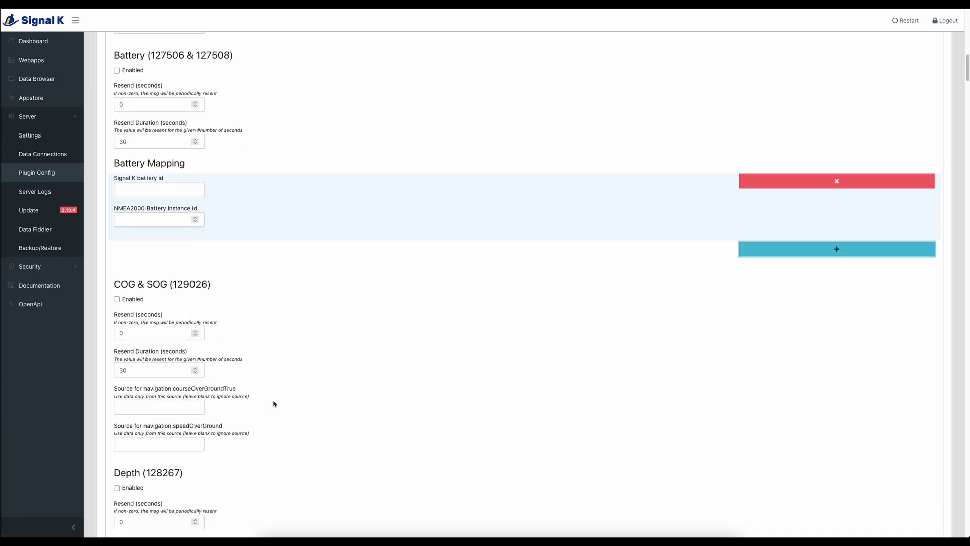
{"action": "scroll", "coordinate": [273, 403], "scroll_direction": "down", "scroll_amount": 4}
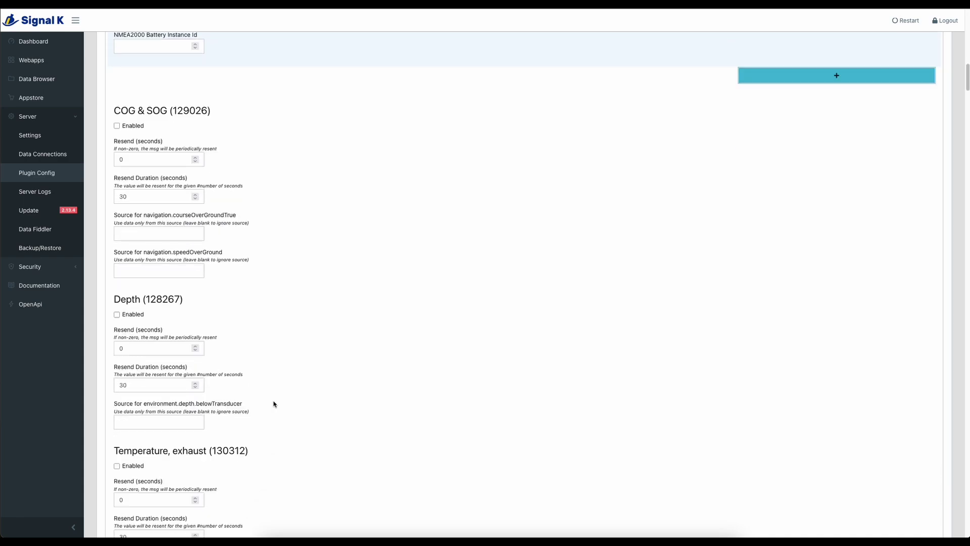
{"action": "scroll", "coordinate": [273, 404], "scroll_direction": "down", "scroll_amount": 3}
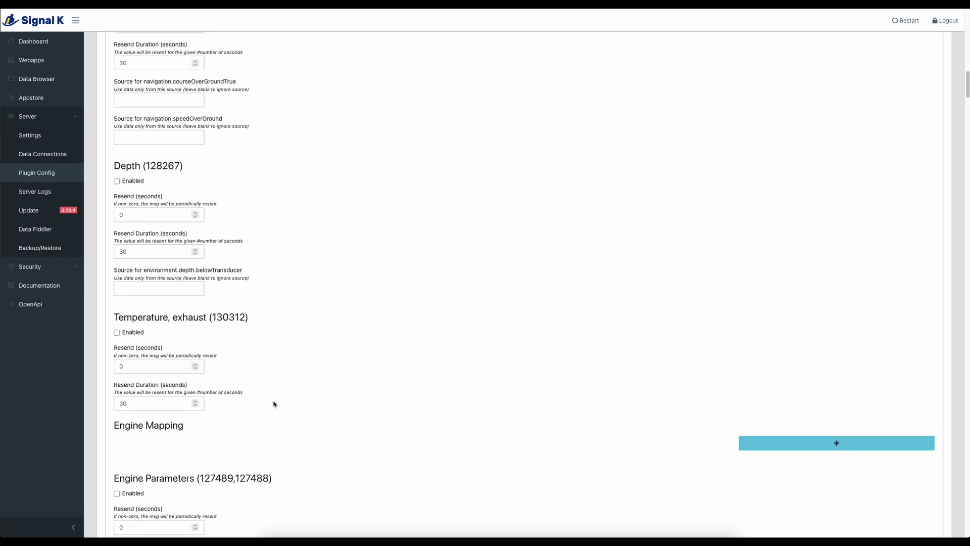
{"action": "scroll", "coordinate": [274, 403], "scroll_direction": "down", "scroll_amount": 4}
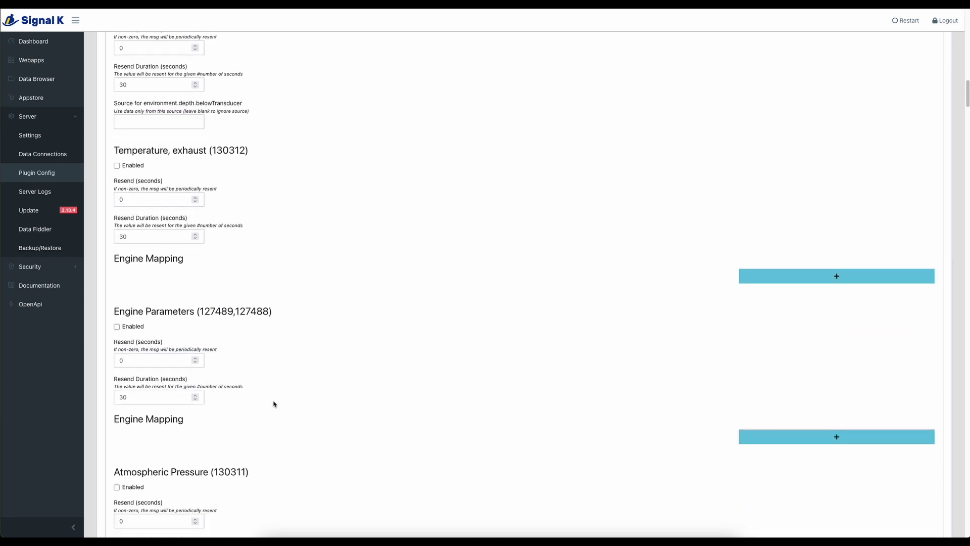
{"action": "scroll", "coordinate": [273, 404], "scroll_direction": "down", "scroll_amount": 7}
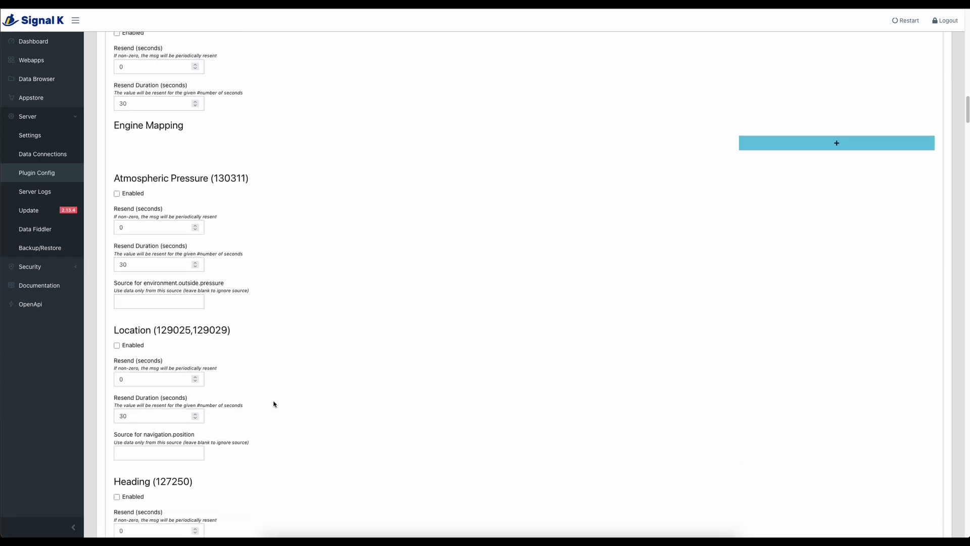
{"action": "scroll", "coordinate": [273, 403], "scroll_direction": "down", "scroll_amount": 1}
{"action": "scroll", "coordinate": [273, 403], "scroll_direction": "down", "scroll_amount": 4}
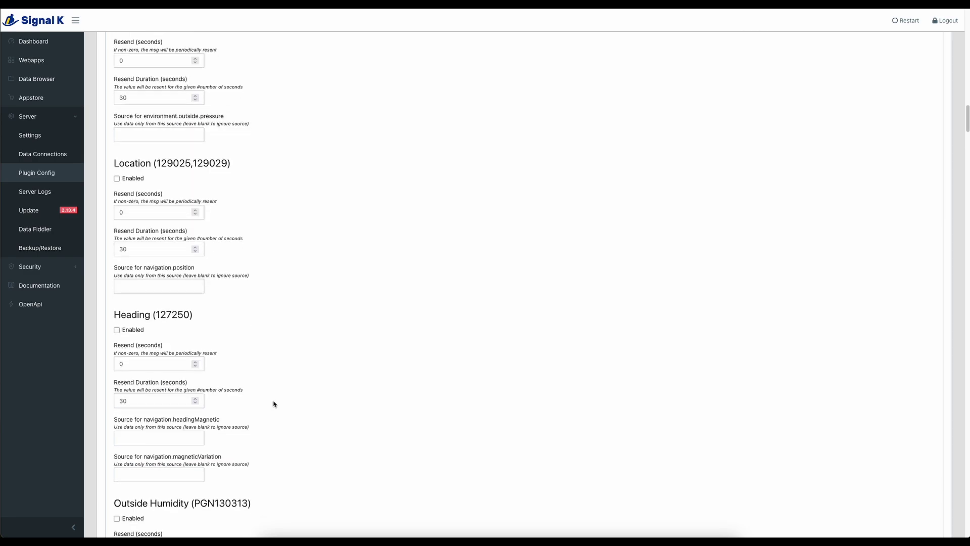
{"action": "scroll", "coordinate": [273, 404], "scroll_direction": "down", "scroll_amount": 6}
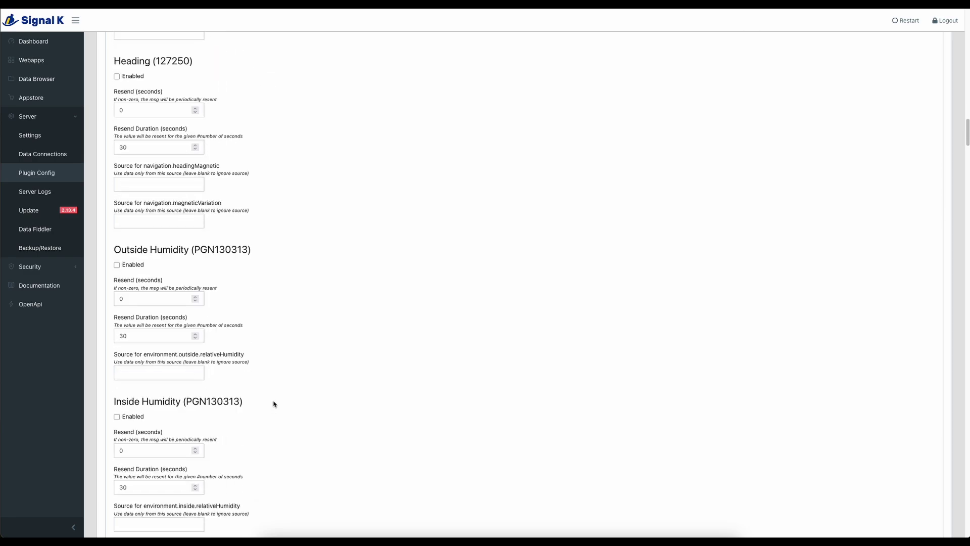
{"action": "scroll", "coordinate": [274, 403], "scroll_direction": "down", "scroll_amount": 1}
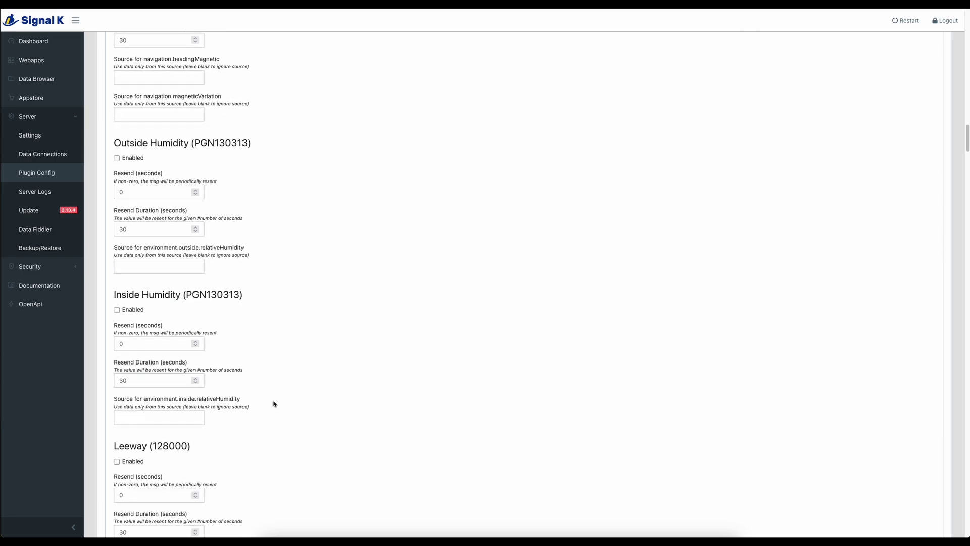
{"action": "scroll", "coordinate": [274, 404], "scroll_direction": "down", "scroll_amount": 8}
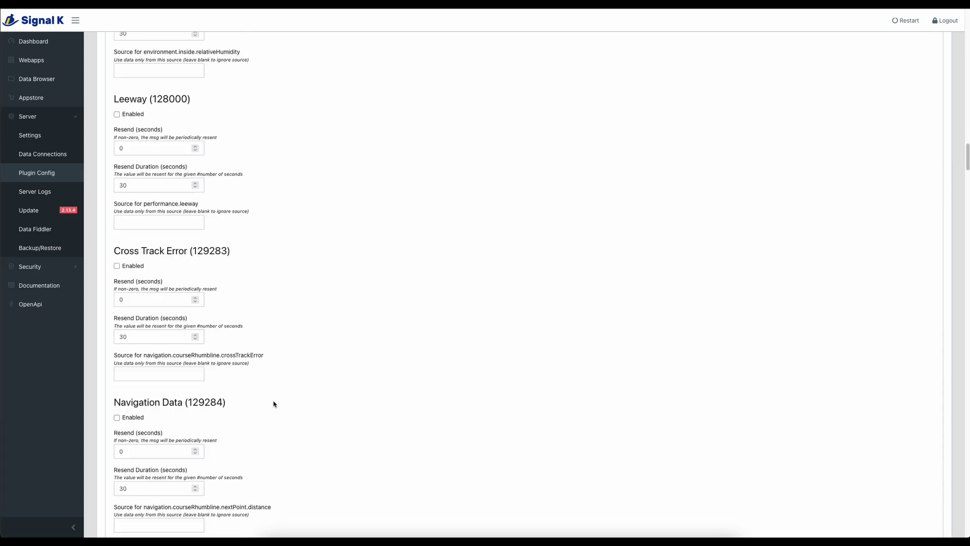
{"action": "scroll", "coordinate": [274, 403], "scroll_direction": "down", "scroll_amount": 13}
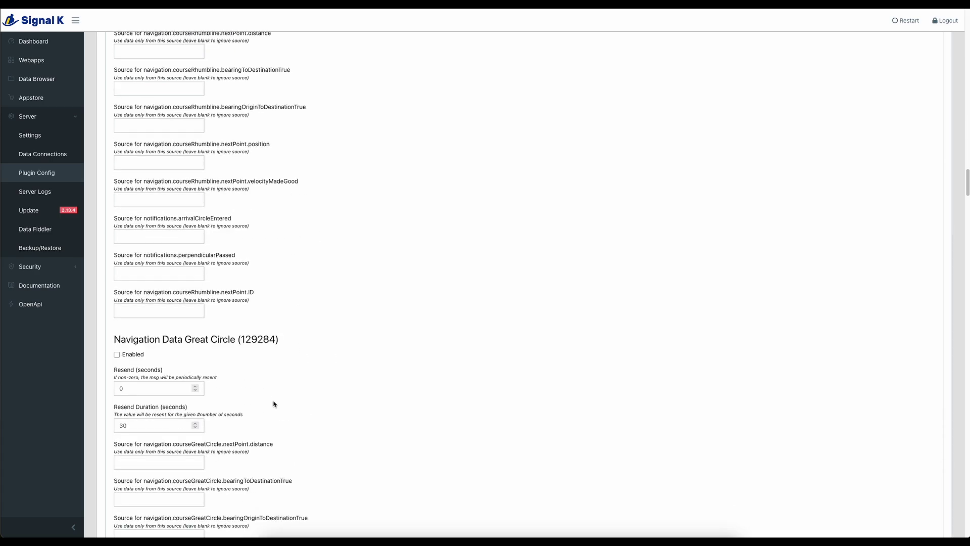
{"action": "scroll", "coordinate": [274, 404], "scroll_direction": "down", "scroll_amount": 13}
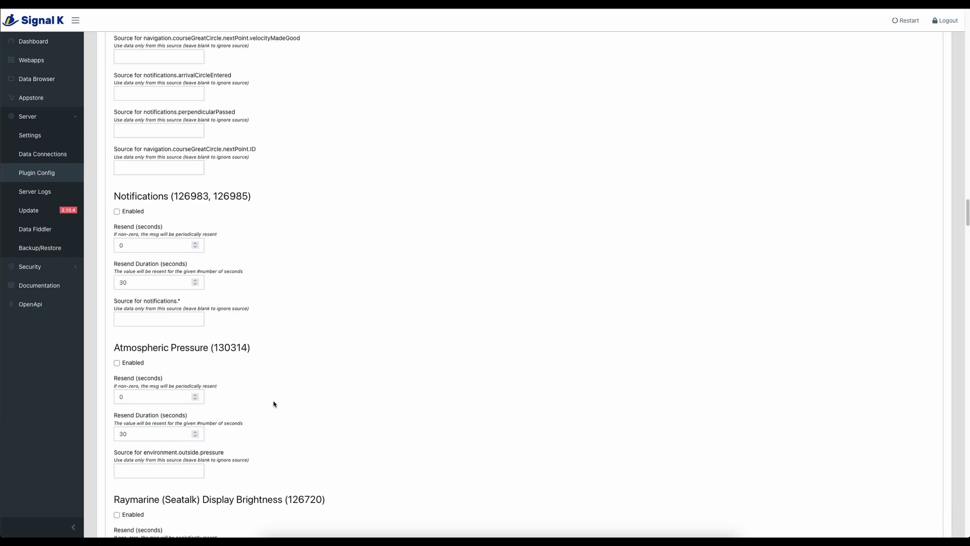
{"action": "scroll", "coordinate": [275, 404], "scroll_direction": "down", "scroll_amount": 8}
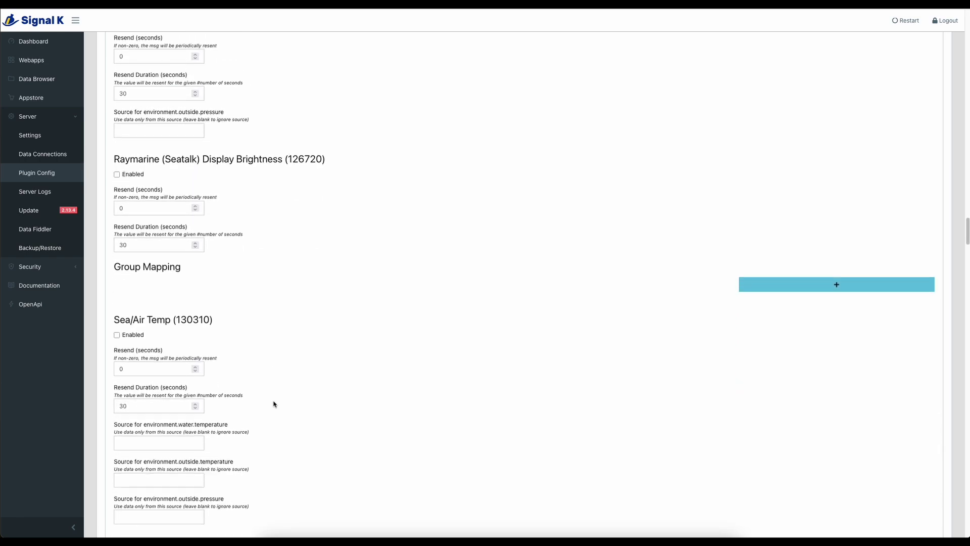
{"action": "scroll", "coordinate": [274, 404], "scroll_direction": "down", "scroll_amount": 20}
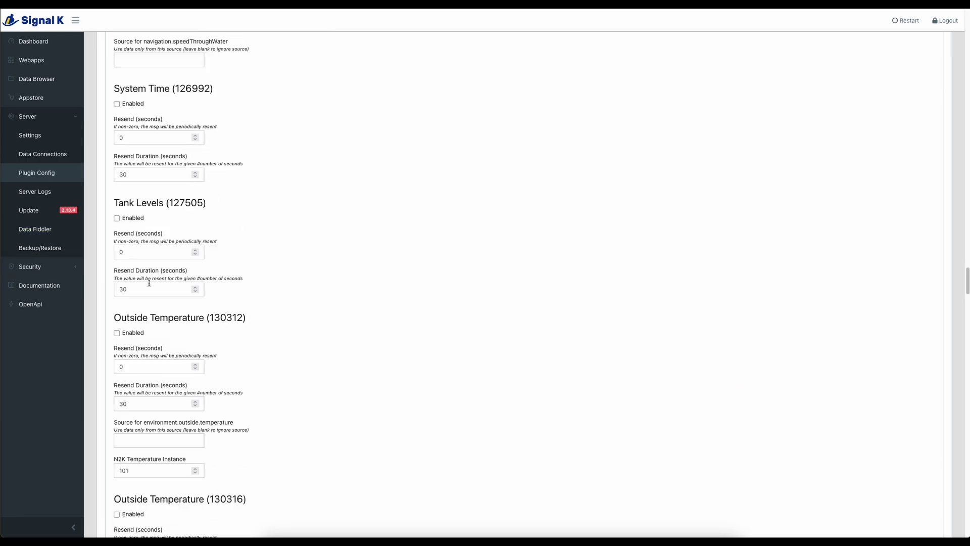
{"action": "scroll", "coordinate": [319, 354], "scroll_direction": "down", "scroll_amount": 4}
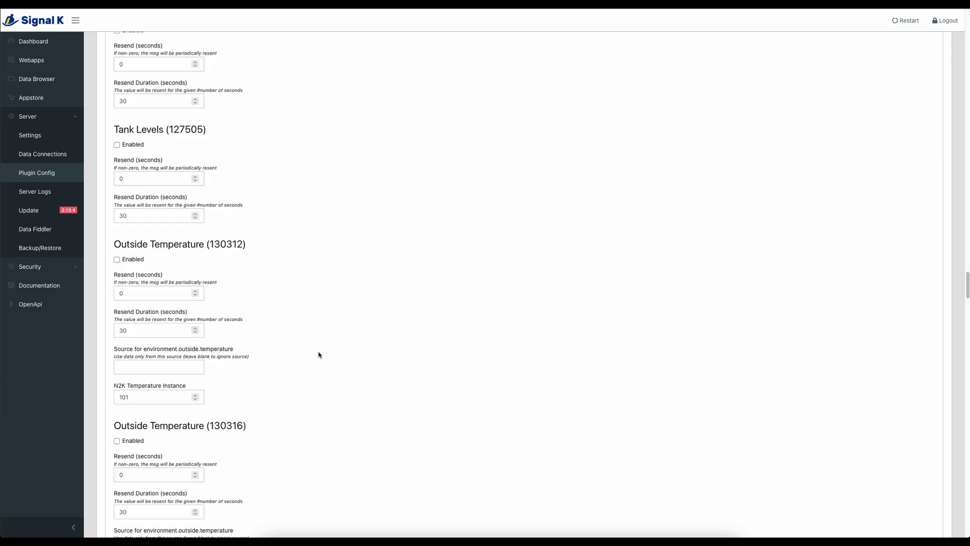
{"action": "scroll", "coordinate": [319, 354], "scroll_direction": "down", "scroll_amount": 2}
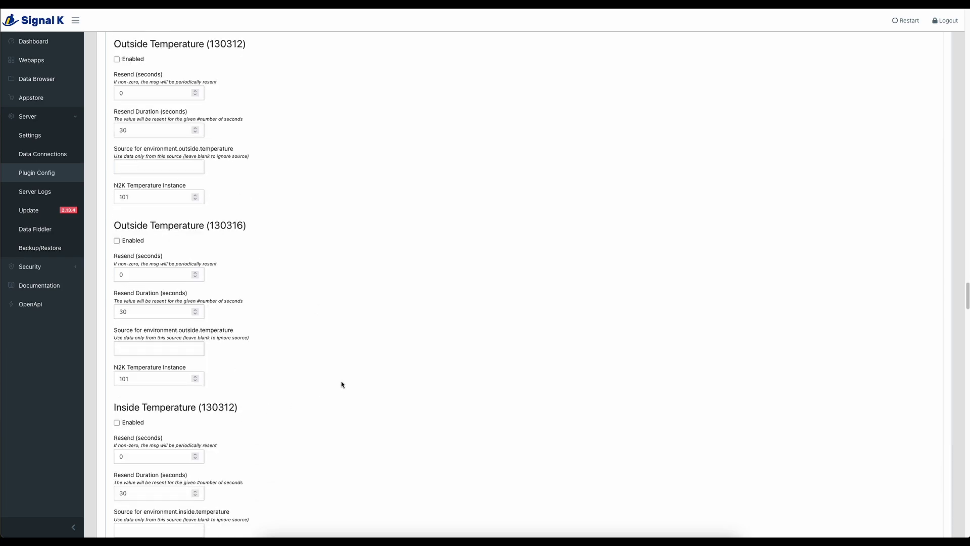
{"action": "scroll", "coordinate": [341, 384], "scroll_direction": "down", "scroll_amount": 1}
{"action": "scroll", "coordinate": [341, 385], "scroll_direction": "down", "scroll_amount": 8}
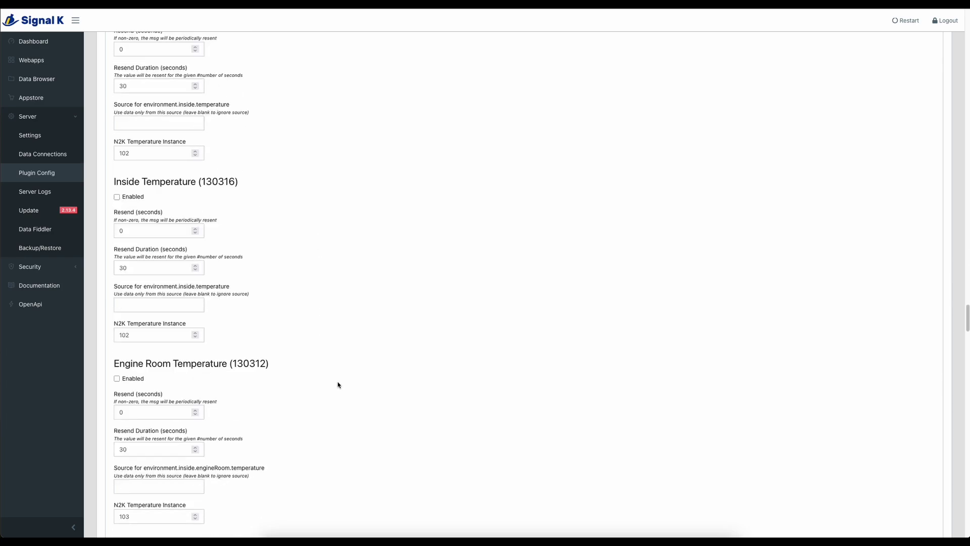
{"action": "scroll", "coordinate": [364, 423], "scroll_direction": "down", "scroll_amount": 10}
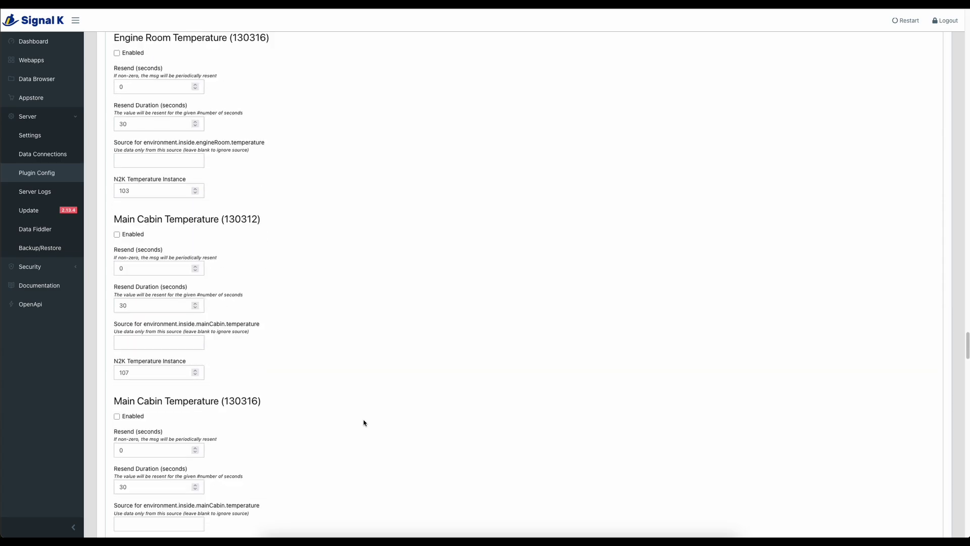
{"action": "scroll", "coordinate": [364, 423], "scroll_direction": "down", "scroll_amount": 19}
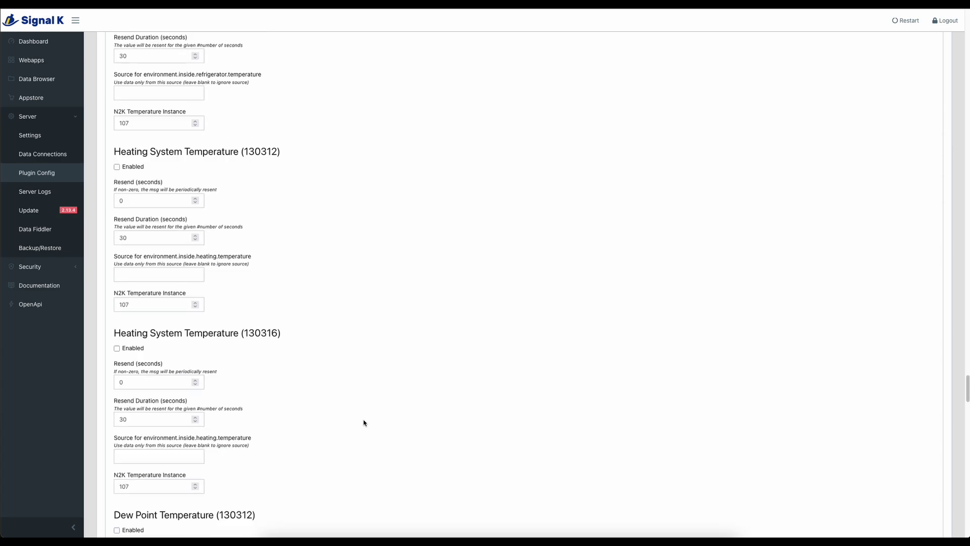
{"action": "scroll", "coordinate": [369, 429], "scroll_direction": "down", "scroll_amount": 3}
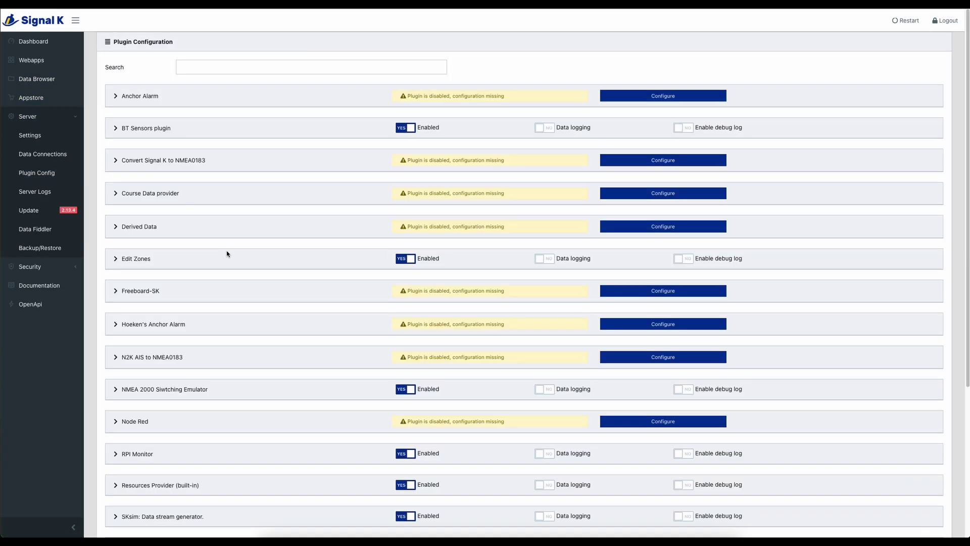
Find the installed sksim package in the Appstore list and open its npm page.
{"action": "scroll", "coordinate": [230, 255], "scroll_direction": "down", "scroll_amount": 2}
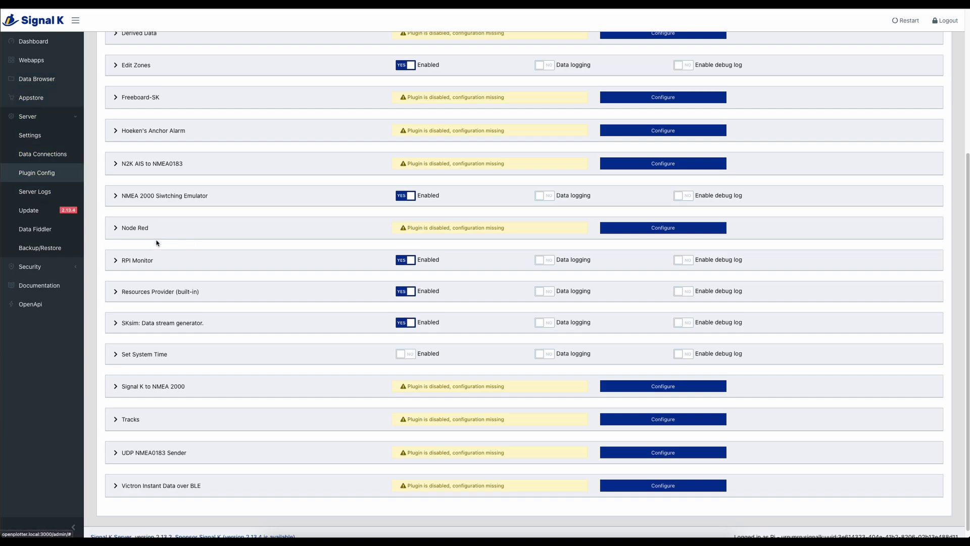
{"action": "scroll", "coordinate": [156, 243], "scroll_direction": "down", "scroll_amount": 1}
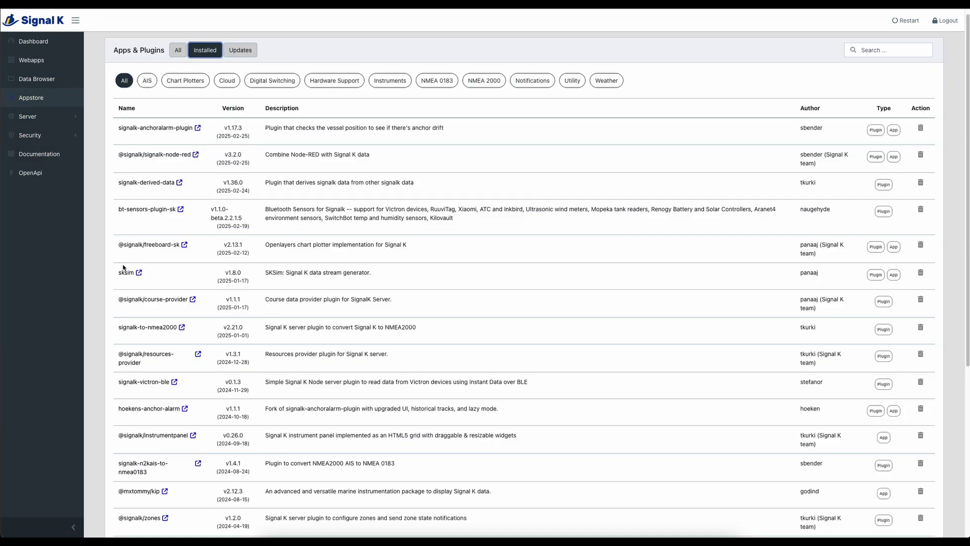
{"action": "left_click_drag", "start_coordinate": [119, 271], "coordinate": [368, 269]}
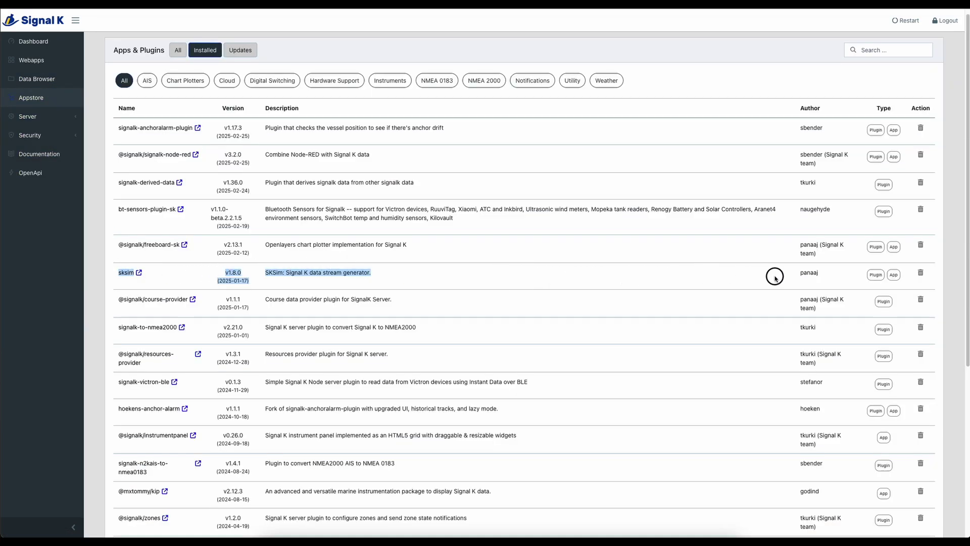
{"action": "left_click", "coordinate": [140, 272]}
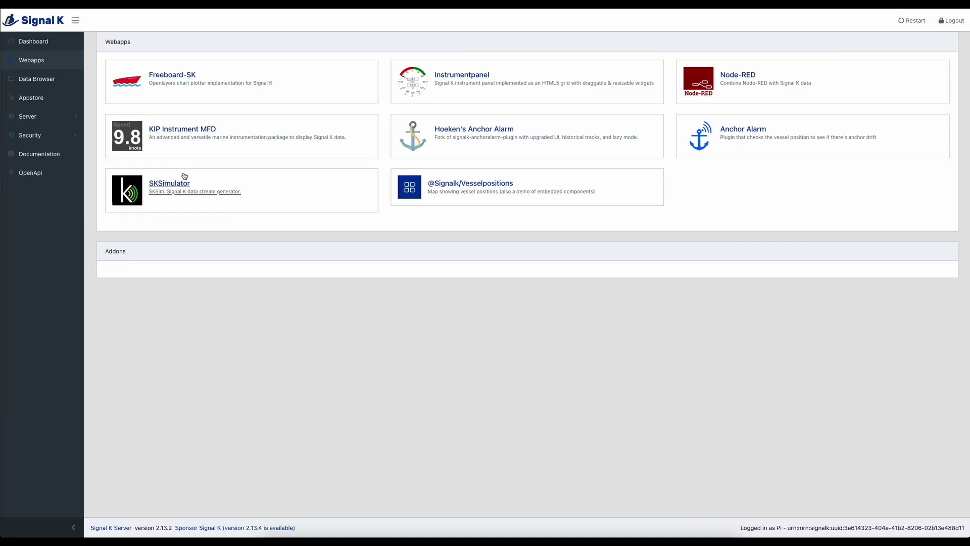
Launch SKSimulator and place the vessel off West Africa on the zoomed-out GPS map.
{"action": "left_click", "coordinate": [183, 181]}
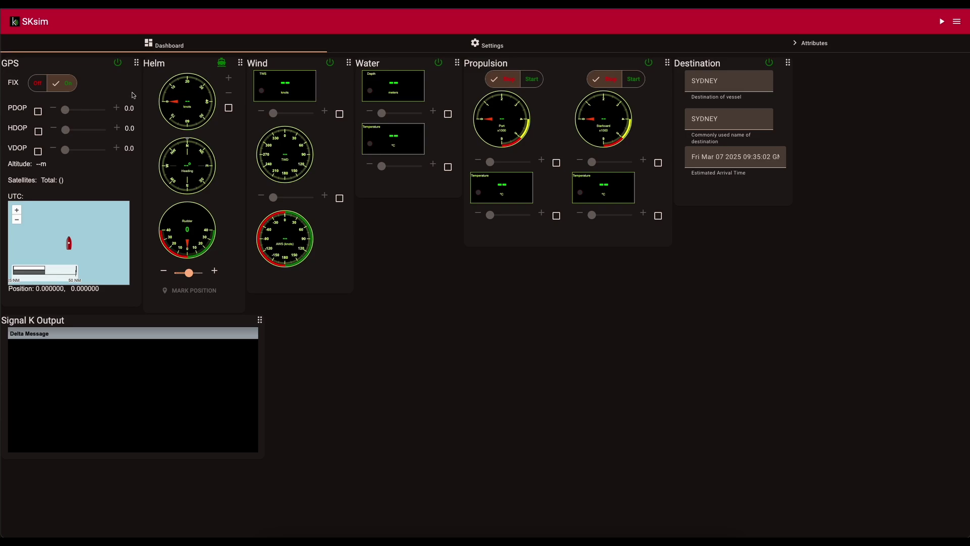
{"action": "scroll", "coordinate": [18, 221], "scroll_direction": "down", "scroll_amount": 5}
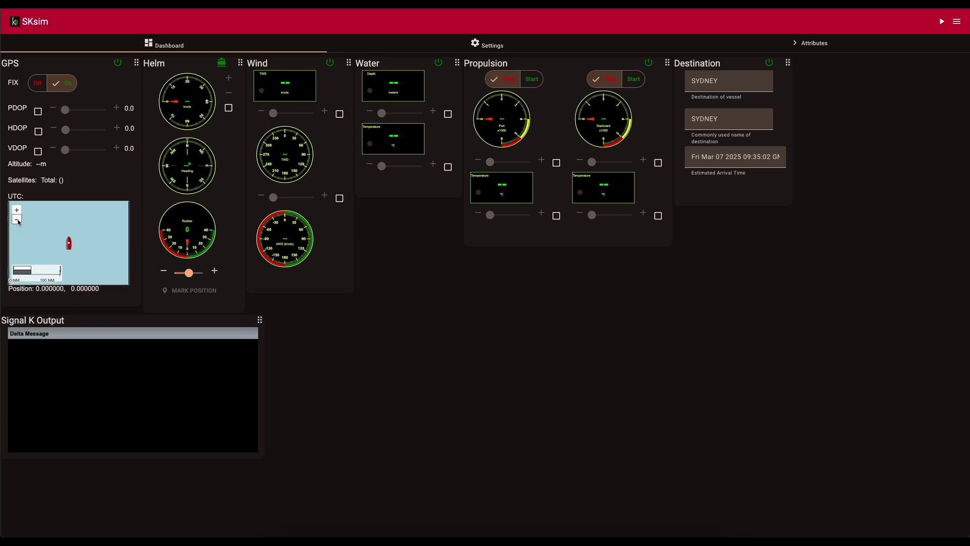
{"action": "scroll", "coordinate": [62, 242], "scroll_direction": "down", "scroll_amount": 1}
{"action": "scroll", "coordinate": [60, 230], "scroll_direction": "up", "scroll_amount": 1}
{"action": "left_click", "coordinate": [60, 227]}
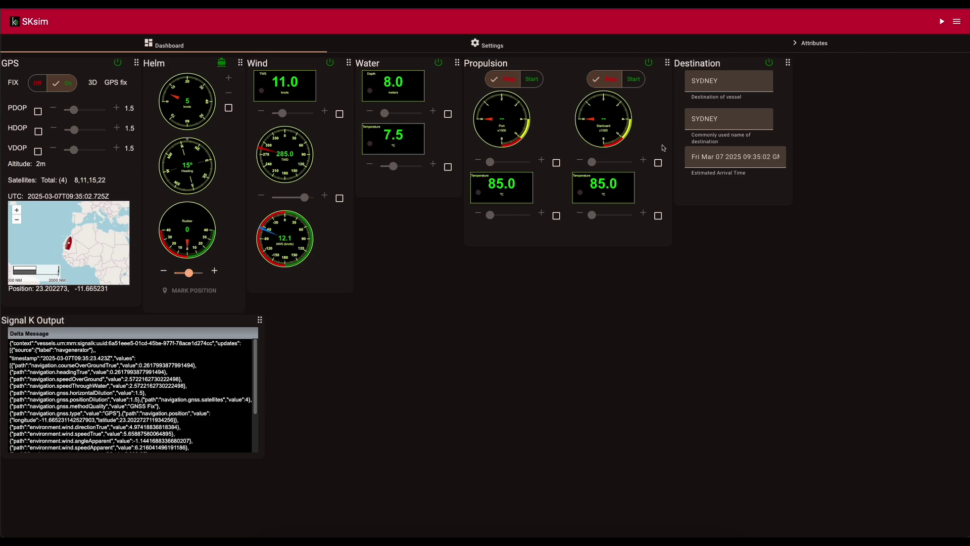
Add a blank custom attribute in the Attributes panel and click into its Path field.
{"action": "left_click", "coordinate": [794, 44]}
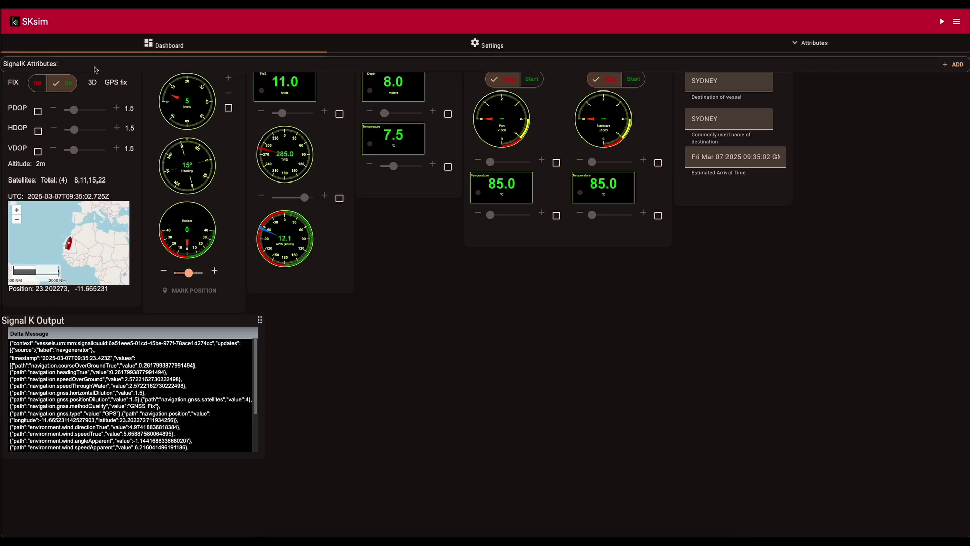
{"action": "left_click", "coordinate": [953, 65]}
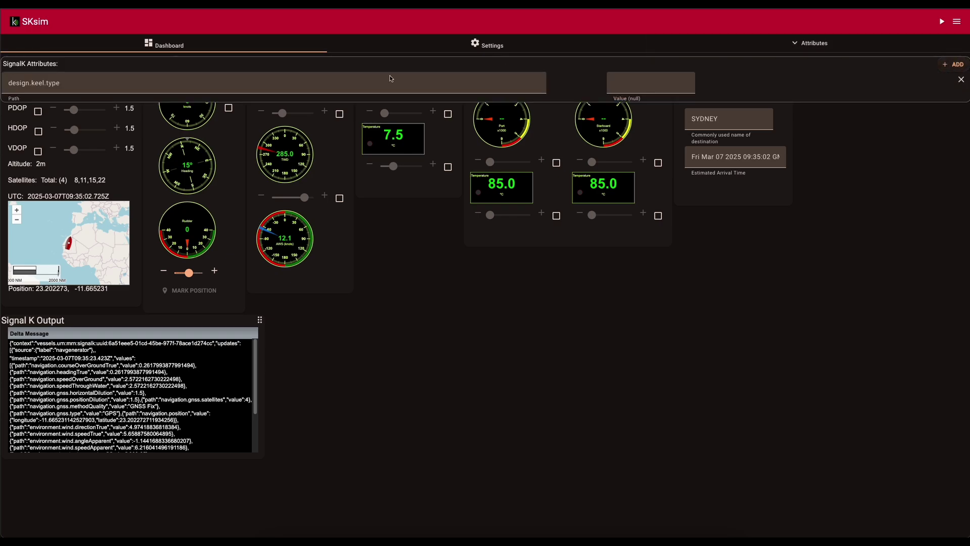
{"action": "left_click", "coordinate": [74, 83]}
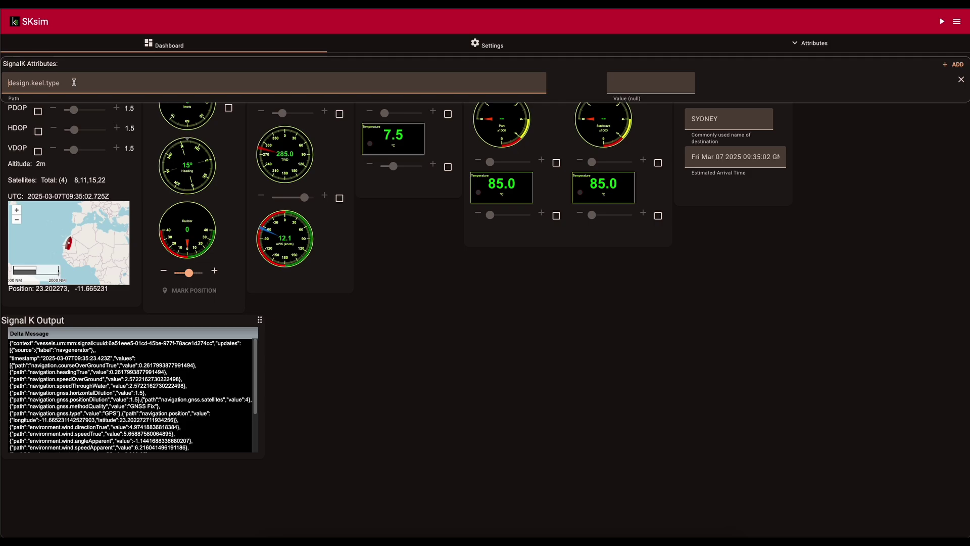
{"action": "left_click", "coordinate": [651, 83]}
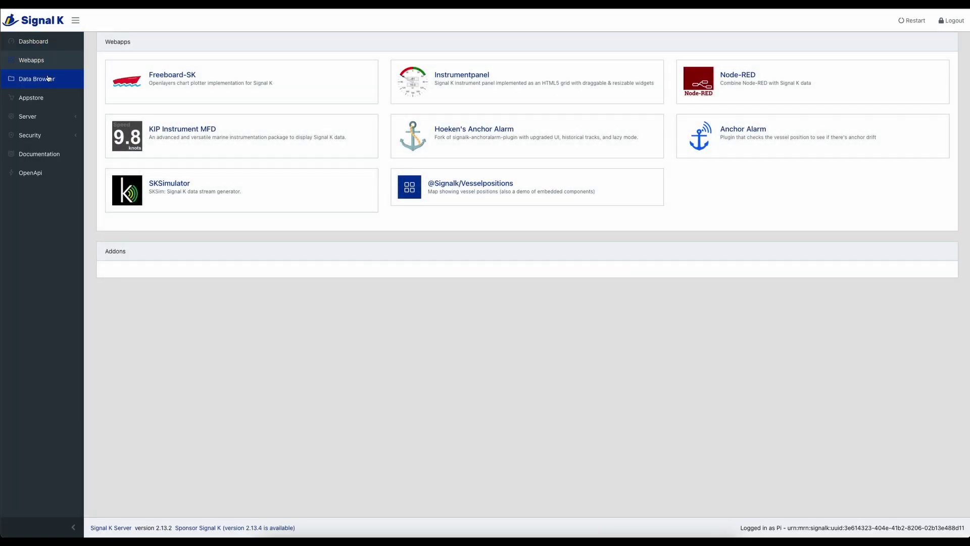
Check the environment values in the Data Browser, then open SKSimulator from Webapps in a new tab.
{"action": "left_click", "coordinate": [47, 78]}
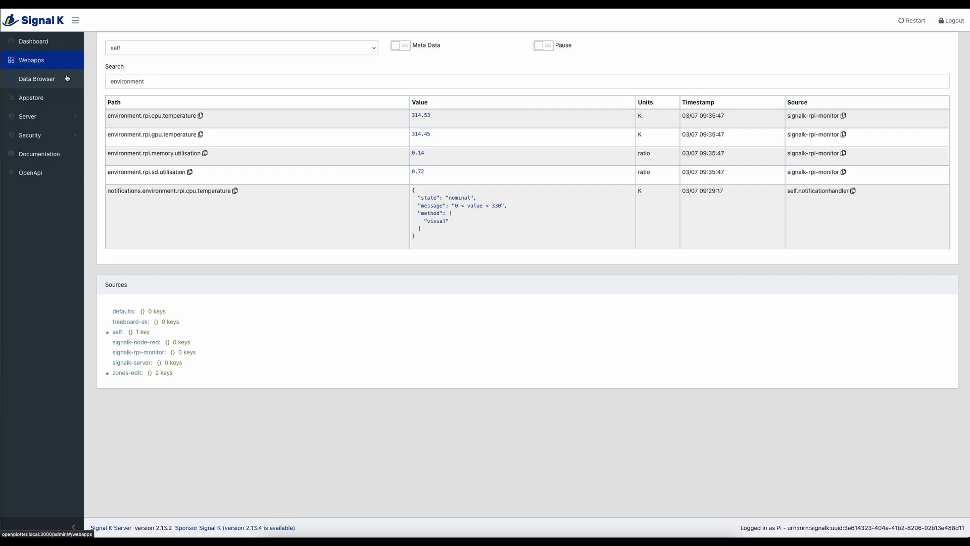
{"action": "left_click", "coordinate": [56, 99]}
{"action": "left_click", "coordinate": [45, 59]}
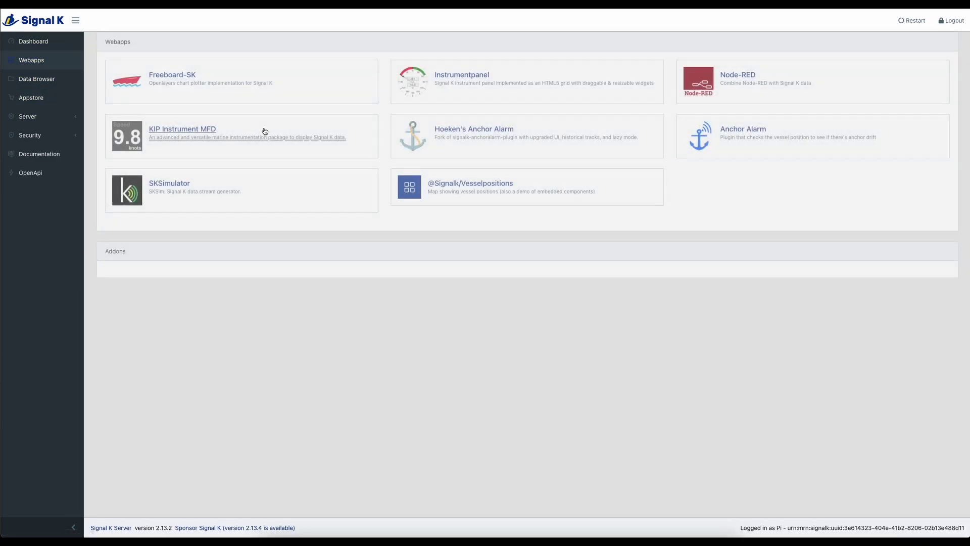
{"action": "right_click", "coordinate": [171, 181]}
{"action": "left_click", "coordinate": [219, 184]}
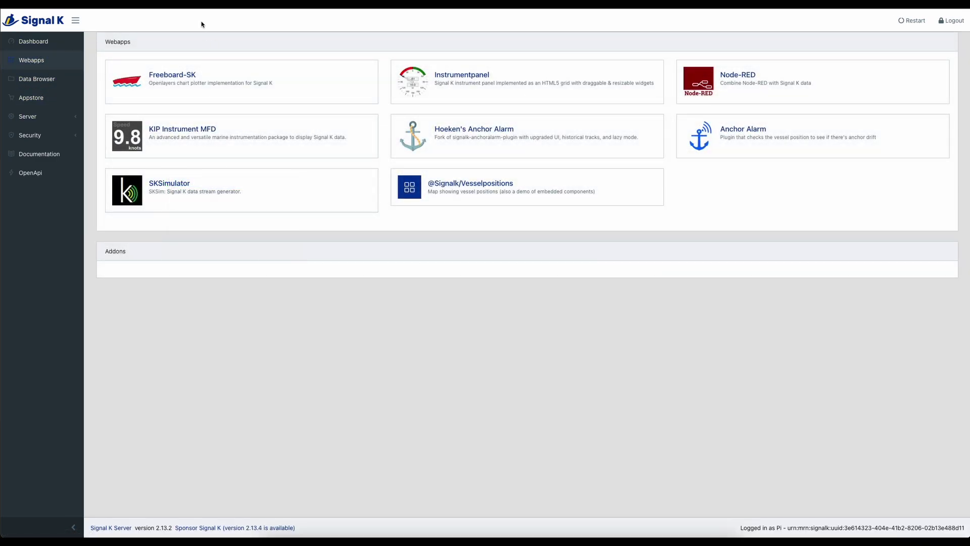
In the new SKsim tab, add attribute environment.inside.temperature with value 250 and start simulating.
{"action": "key", "text": "ctrl+Tab"}
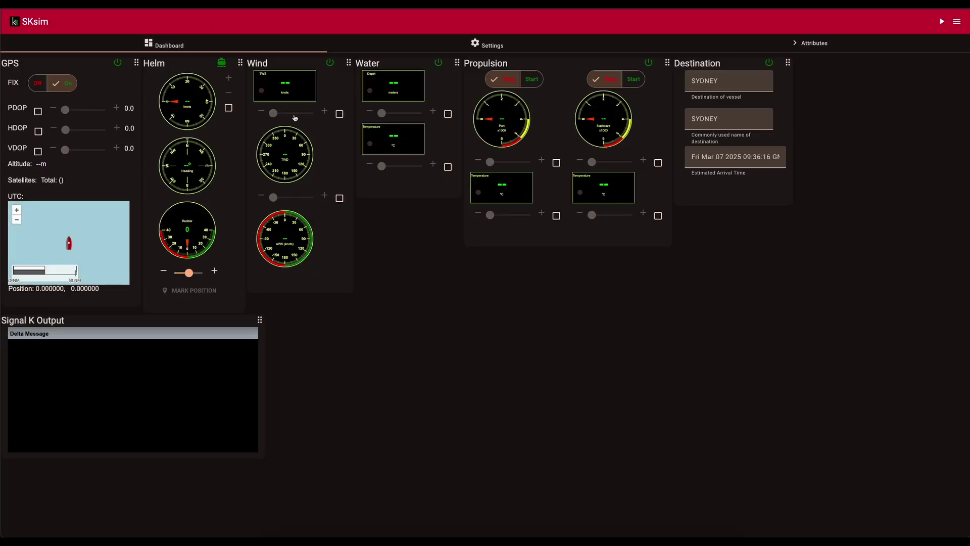
{"action": "left_click", "coordinate": [810, 42]}
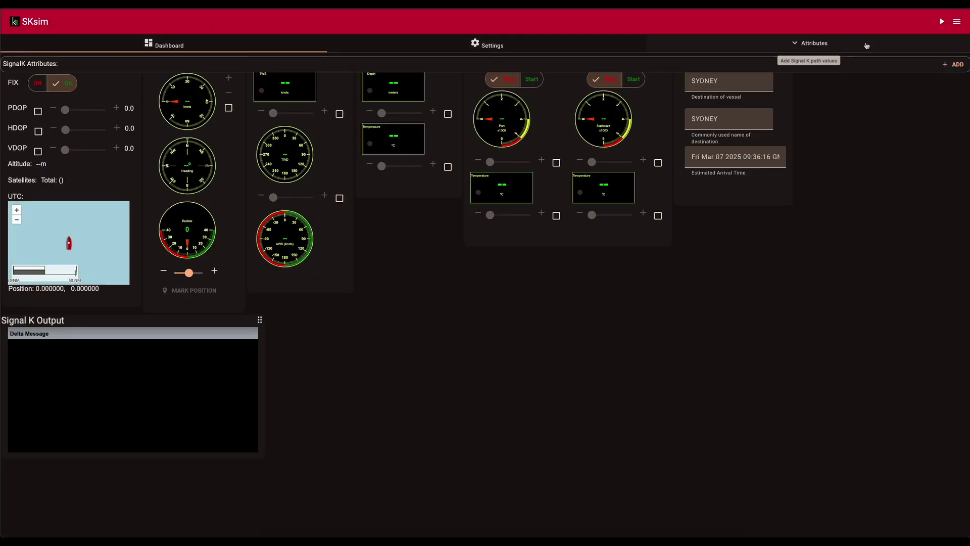
{"action": "left_click", "coordinate": [953, 64]}
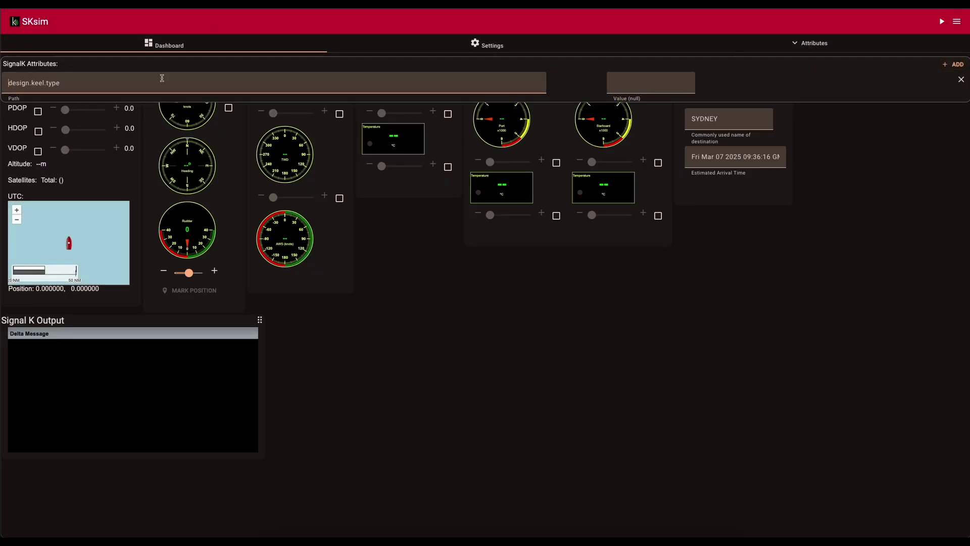
{"action": "type", "text": "environment.rpi.gpu.temperature"}
{"action": "left_click", "coordinate": [74, 82]}
{"action": "key", "text": "BackSpace"}
{"action": "key", "text": "BackSpace"}
{"action": "key", "text": "BackSpace"}
{"action": "key", "text": "BackSpace"}
{"action": "key", "text": "BackSpace"}
{"action": "key", "text": "BackSpace"}
{"action": "key", "text": "BackSpace"}
{"action": "key", "text": "BackSpace"}
{"action": "type", "text": "inside."}
{"action": "left_click", "coordinate": [632, 78]}
{"action": "type", "text": "250"}
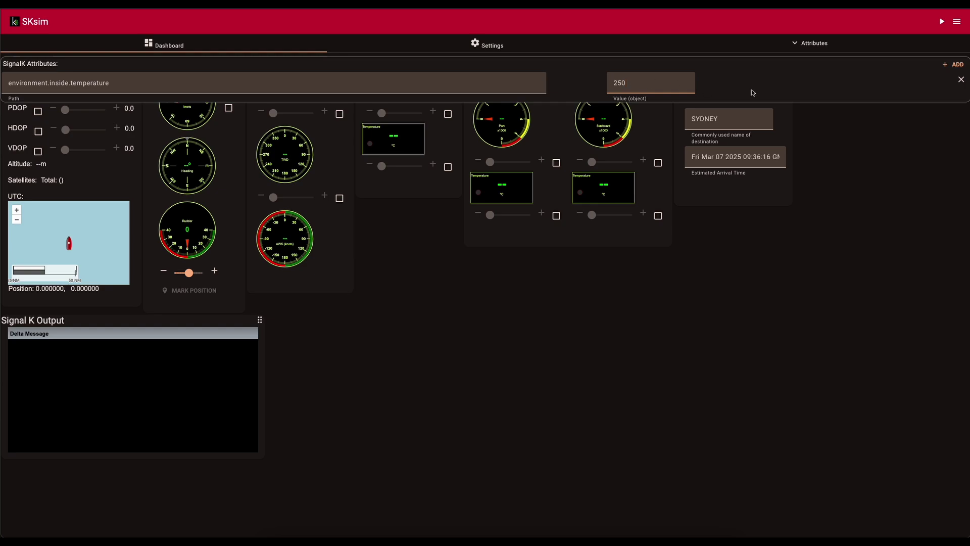
{"action": "left_click", "coordinate": [943, 23]}
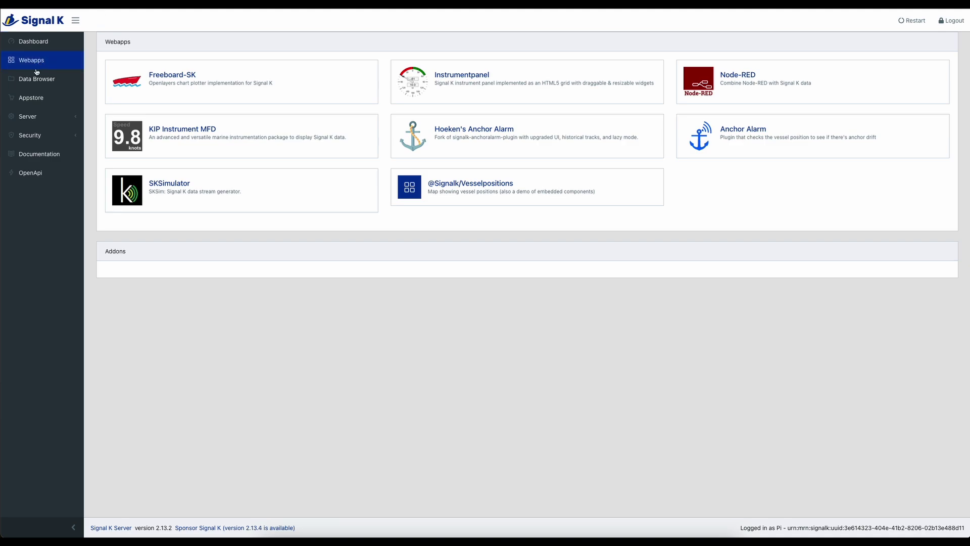
Confirm the Data Browser shows environment.inside.temperature at 250 K from sksim, then return to SKsim.
{"action": "left_click", "coordinate": [39, 79]}
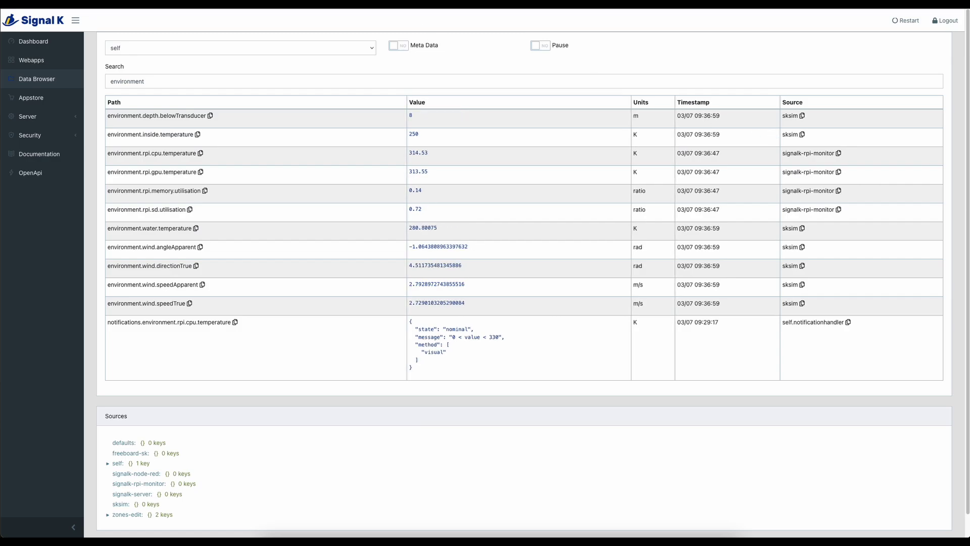
{"action": "key", "text": "alt+Tab"}
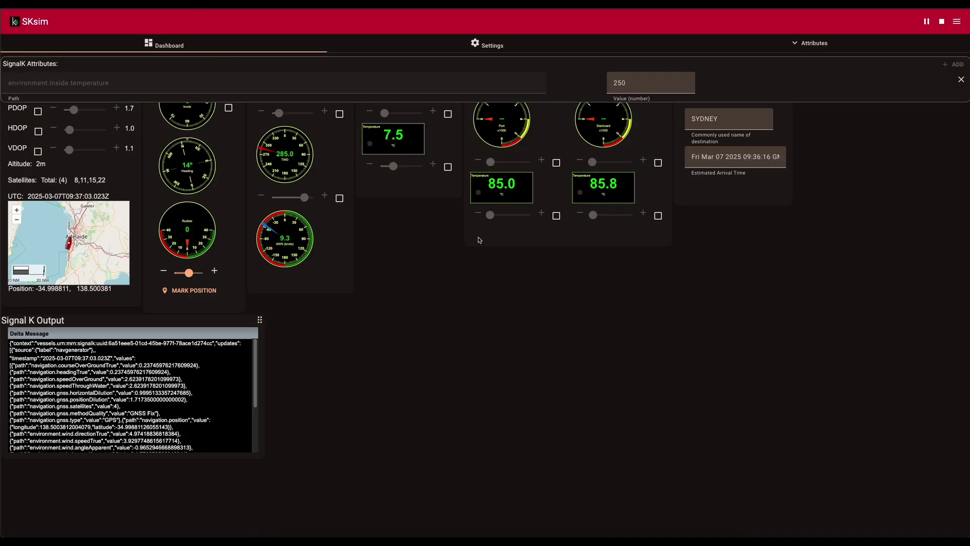
Close the attribute row, pause the simulator, collapse Attributes, and resume the simulation.
{"action": "left_click", "coordinate": [961, 79]}
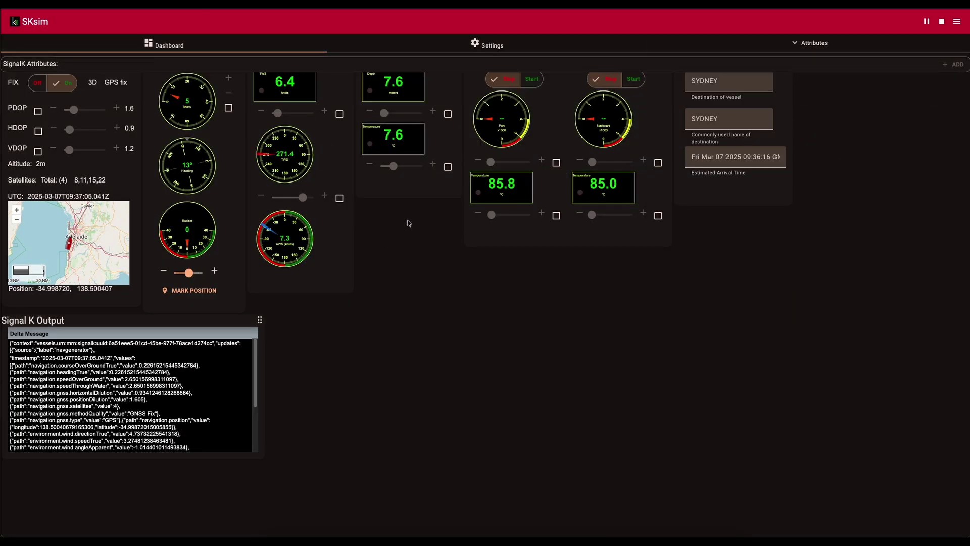
{"action": "left_click", "coordinate": [925, 22]}
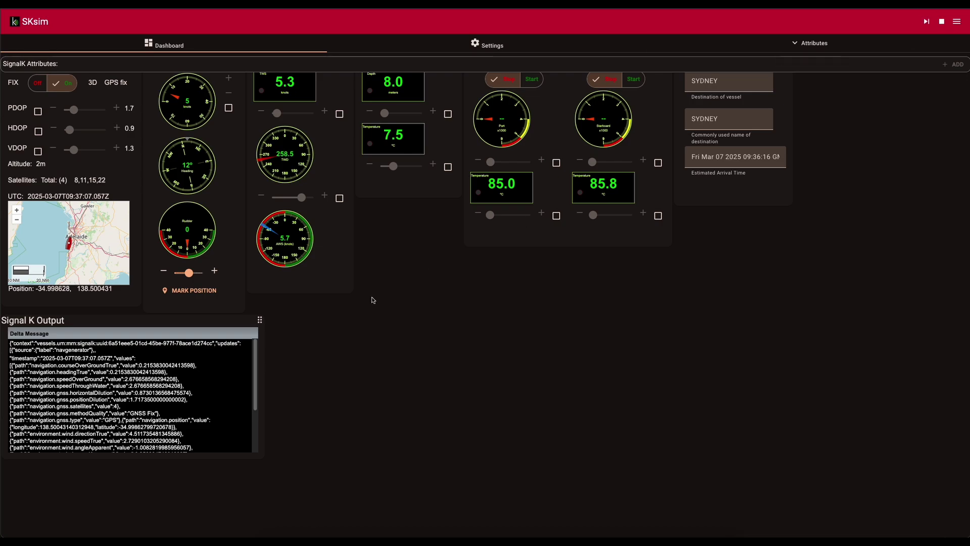
{"action": "left_click", "coordinate": [203, 51]}
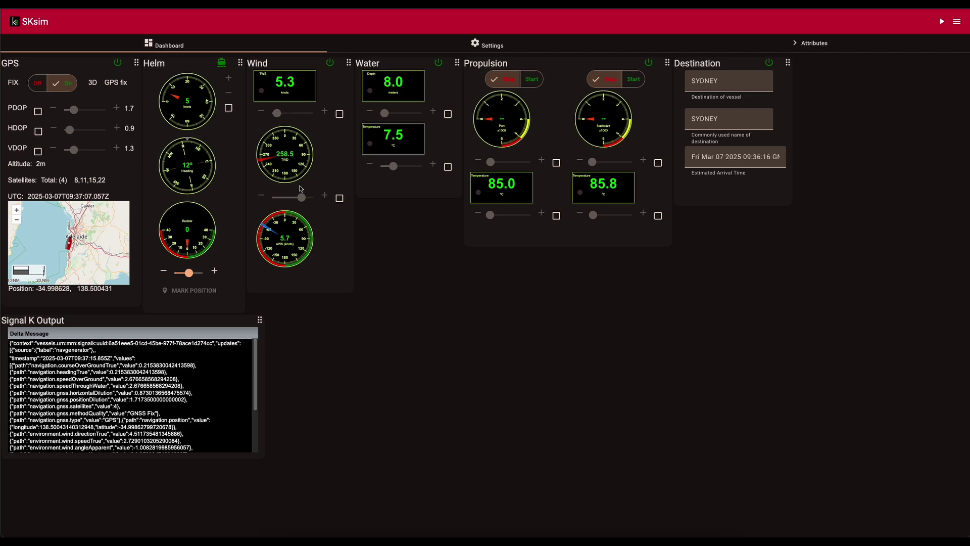
{"action": "left_click", "coordinate": [942, 21]}
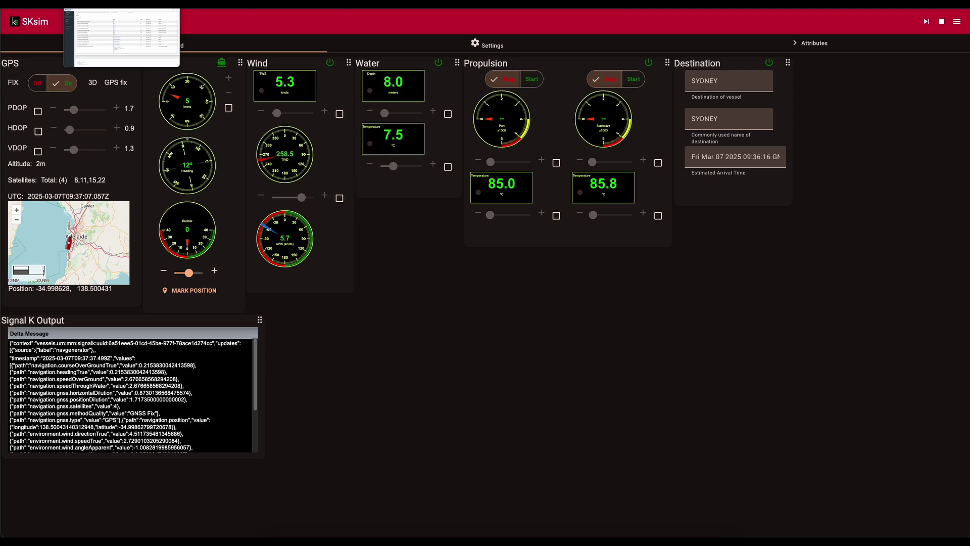
{"action": "key", "text": "alt+Tab"}
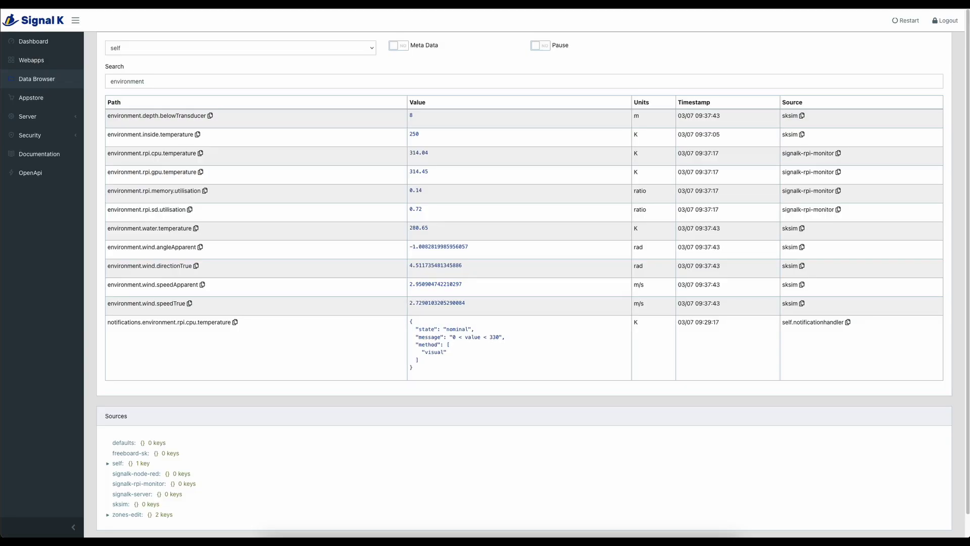